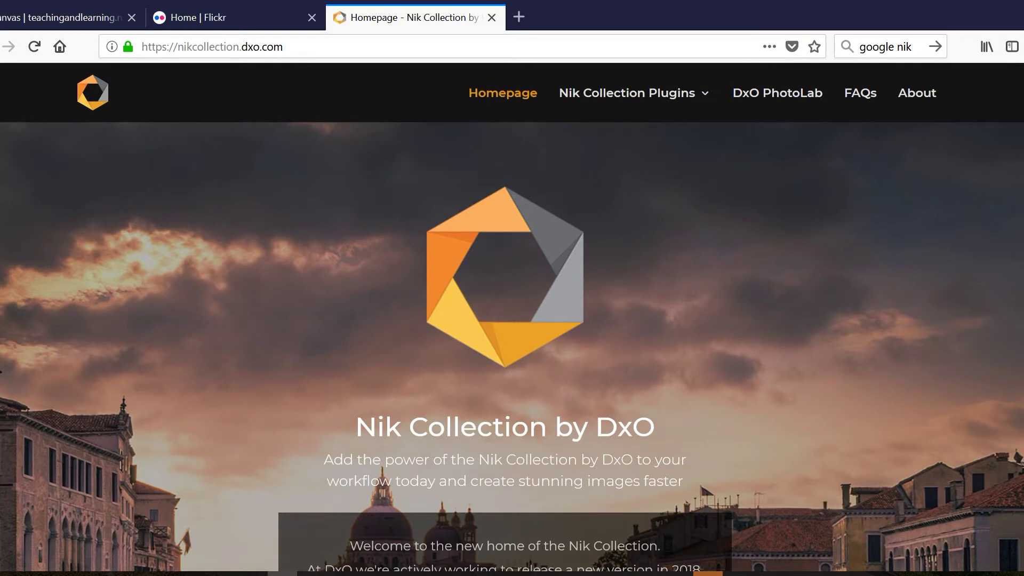
Step: Highlight the nikcollection.dxo.com address, then scroll down to the plugin cards
{"action": "left_click", "coordinate": [324, 50]}
{"action": "left_click_drag", "start_coordinate": [283, 47], "coordinate": [110, 27]}
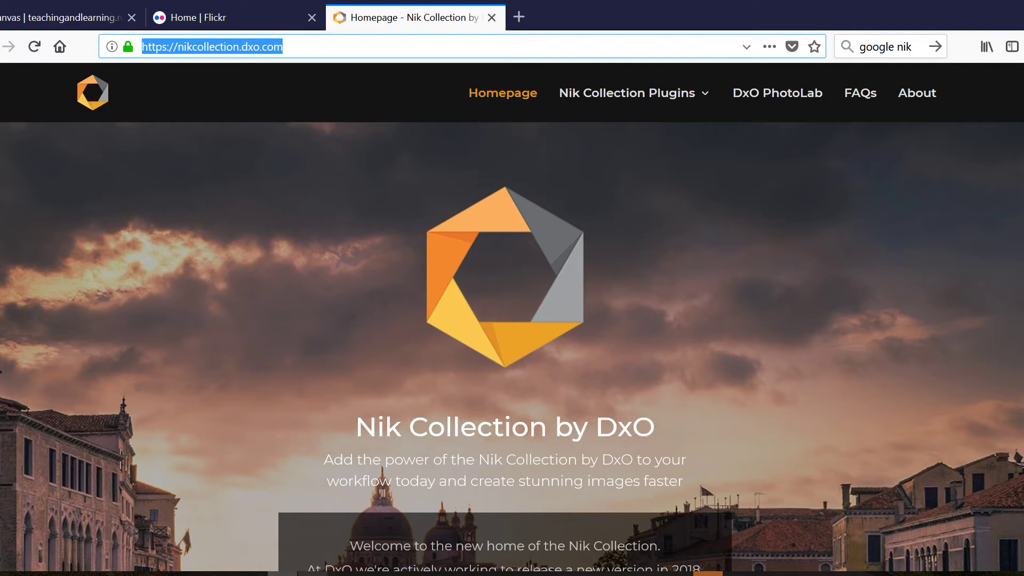
{"action": "key", "text": "alt+Tab"}
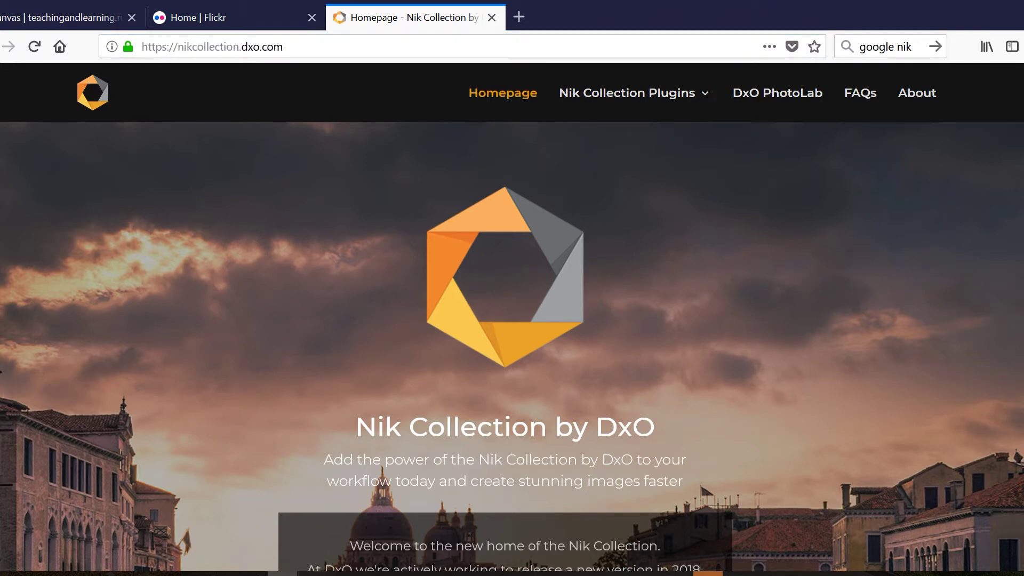
{"action": "scroll", "coordinate": [512, 318], "scroll_direction": "down", "scroll_amount": 5}
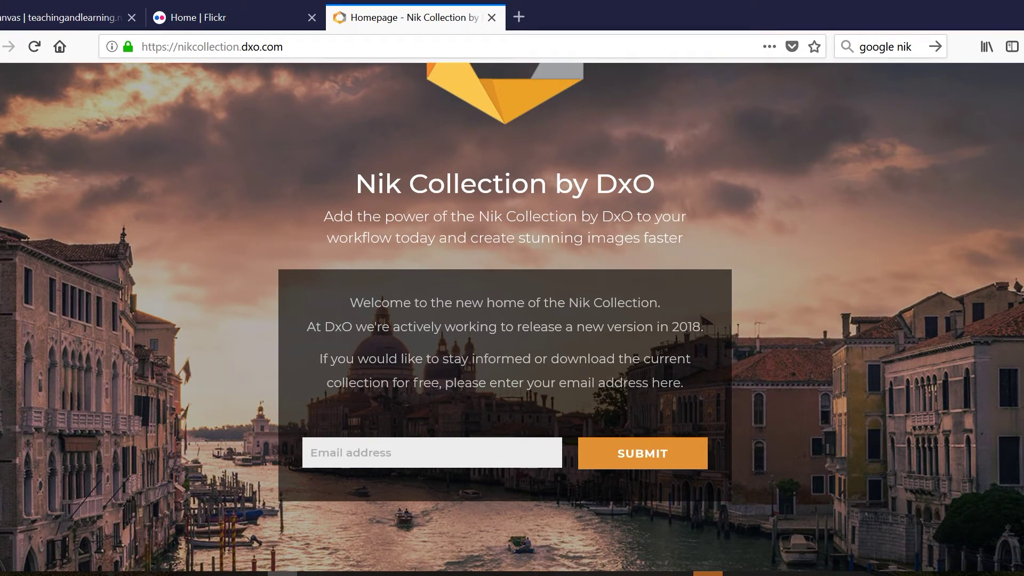
{"action": "scroll", "coordinate": [513, 317], "scroll_direction": "down", "scroll_amount": 10}
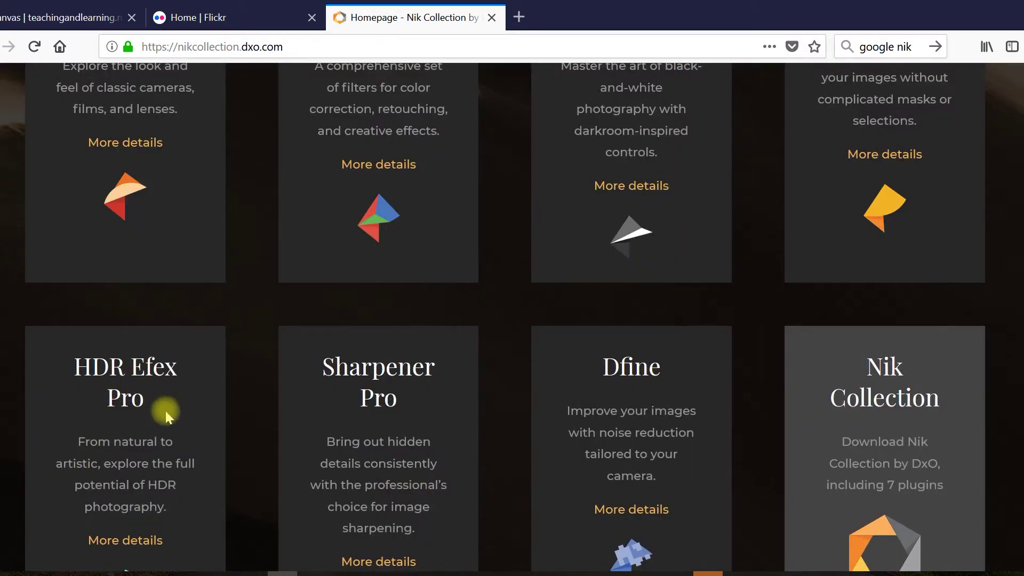
Step: Highlight the HDR Efex Pro, Silver Efex Pro and Analog Efex Pro plugin names
{"action": "triple_click", "coordinate": [154, 397]}
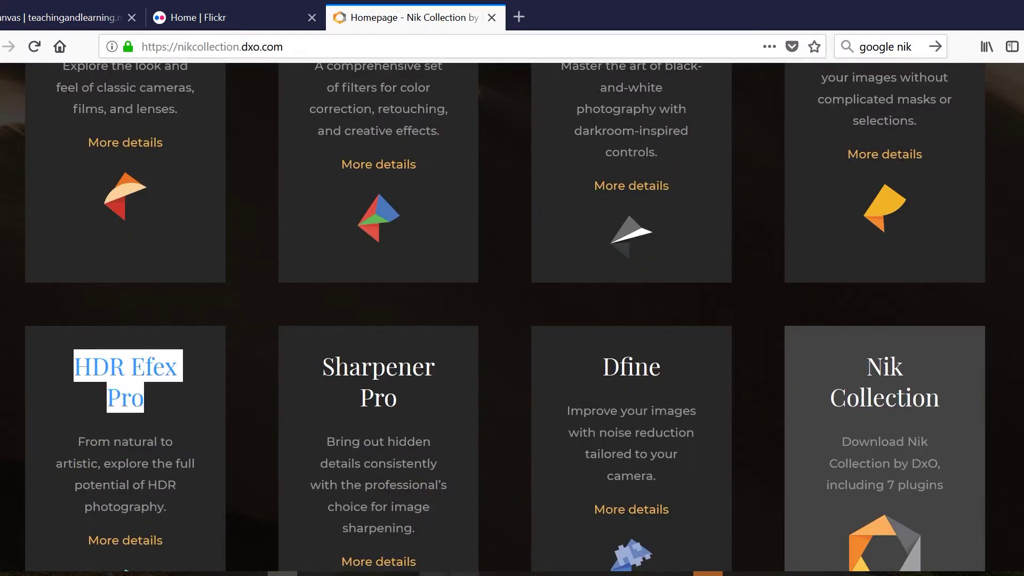
{"action": "left_click", "coordinate": [520, 423]}
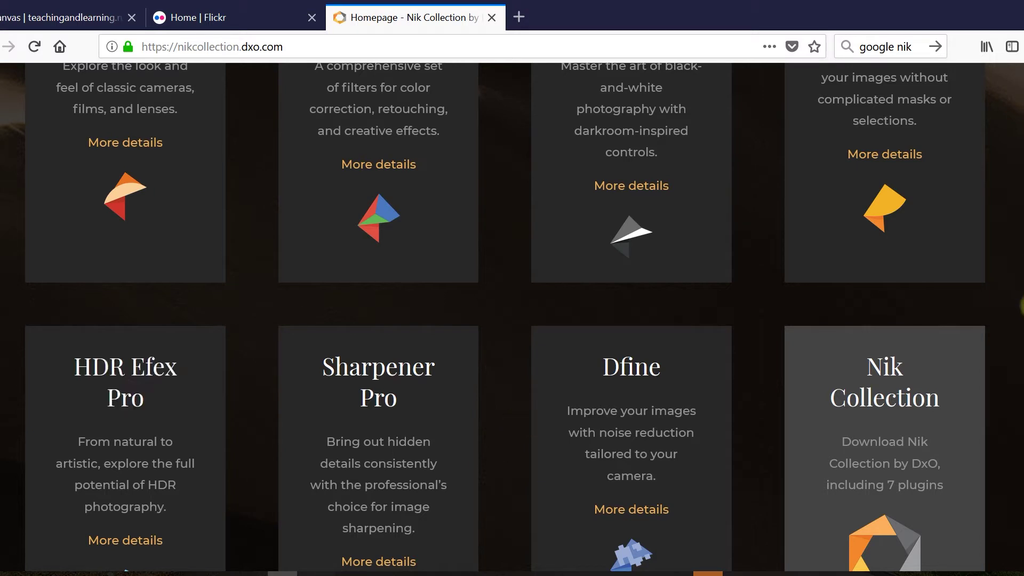
{"action": "scroll", "coordinate": [512, 318], "scroll_direction": "up", "scroll_amount": 3}
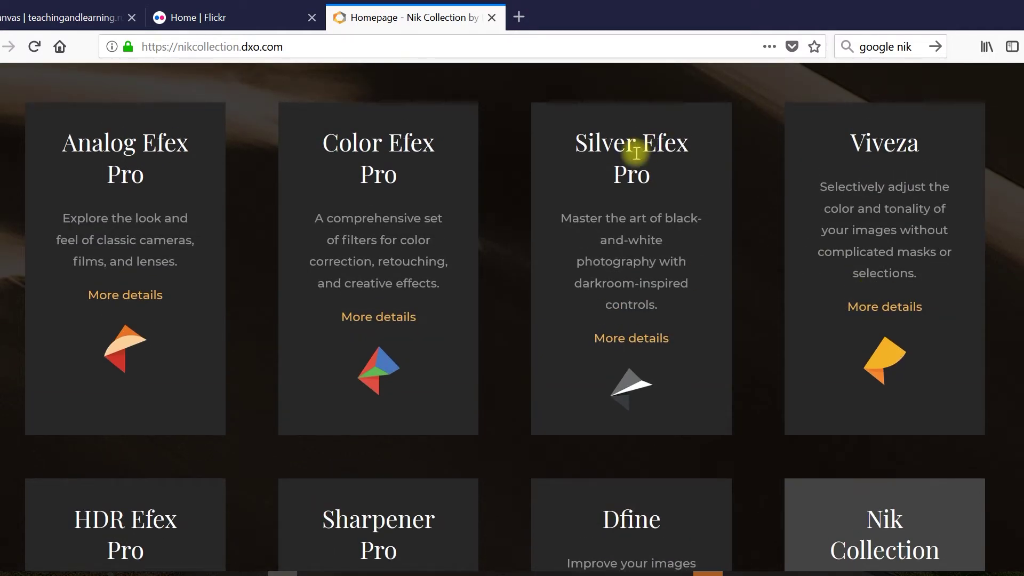
{"action": "left_click_drag", "start_coordinate": [679, 194], "coordinate": [576, 131]}
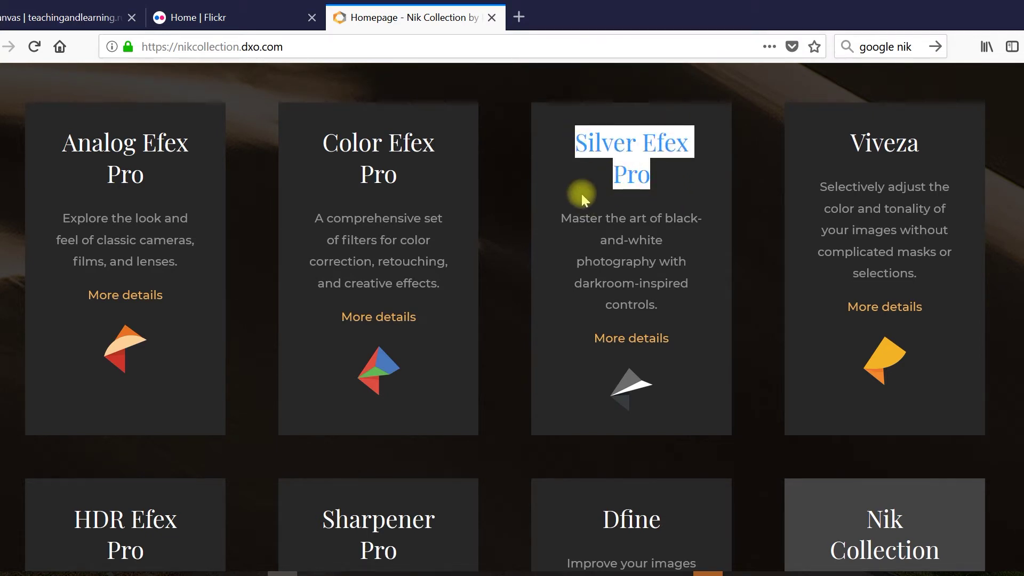
{"action": "left_click_drag", "start_coordinate": [152, 187], "coordinate": [63, 133]}
{"action": "left_click", "coordinate": [229, 216]}
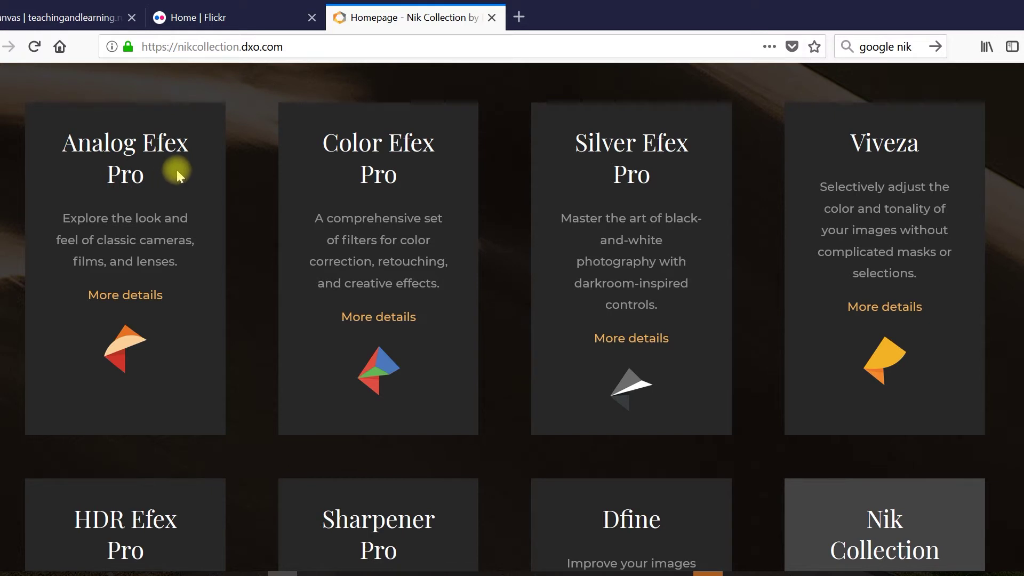
Step: Scroll further down the page and highlight the Color Efex Pro heading
{"action": "scroll", "coordinate": [252, 316], "scroll_direction": "down", "scroll_amount": 3}
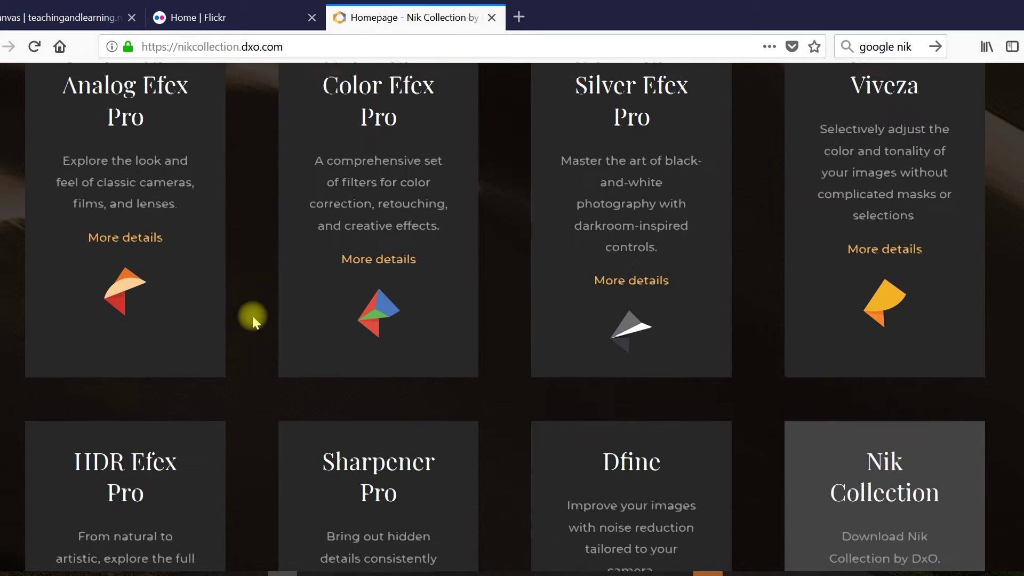
{"action": "scroll", "coordinate": [318, 308], "scroll_direction": "down", "scroll_amount": 2}
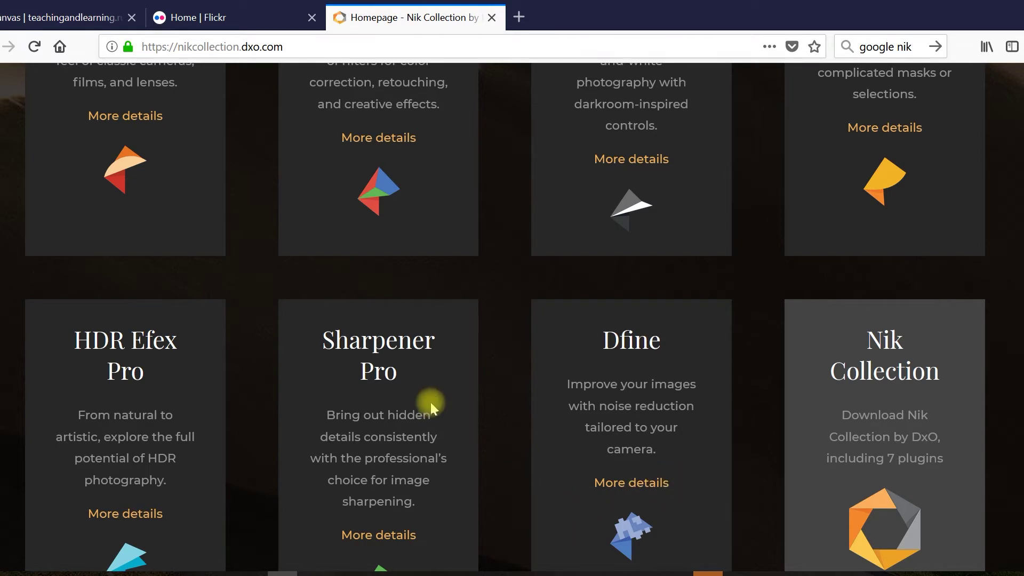
{"action": "scroll", "coordinate": [565, 395], "scroll_direction": "down", "scroll_amount": 5}
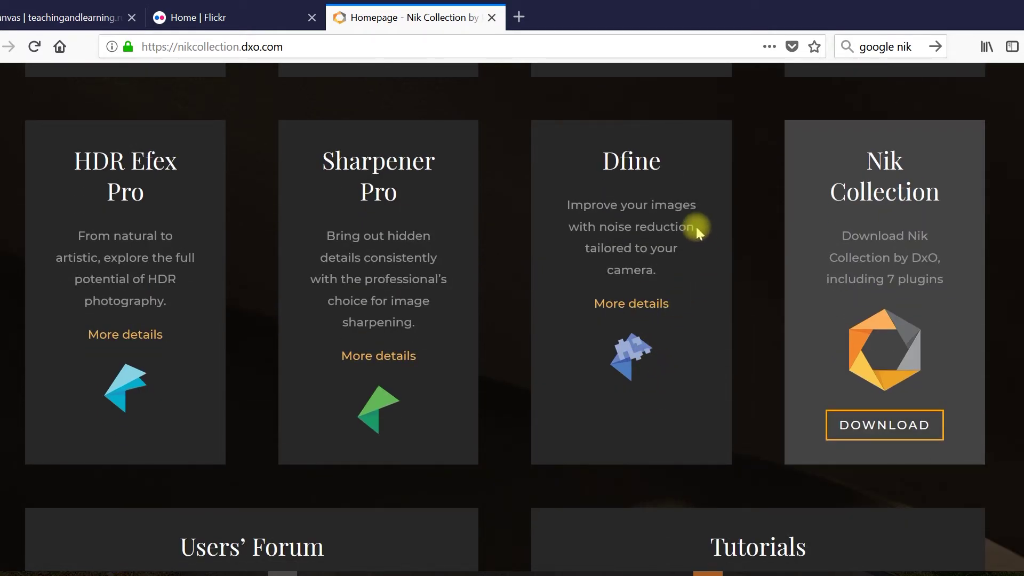
{"action": "scroll", "coordinate": [613, 380], "scroll_direction": "down", "scroll_amount": 7}
{"action": "scroll", "coordinate": [617, 367], "scroll_direction": "up", "scroll_amount": 15}
{"action": "left_click_drag", "start_coordinate": [400, 356], "coordinate": [314, 331]}
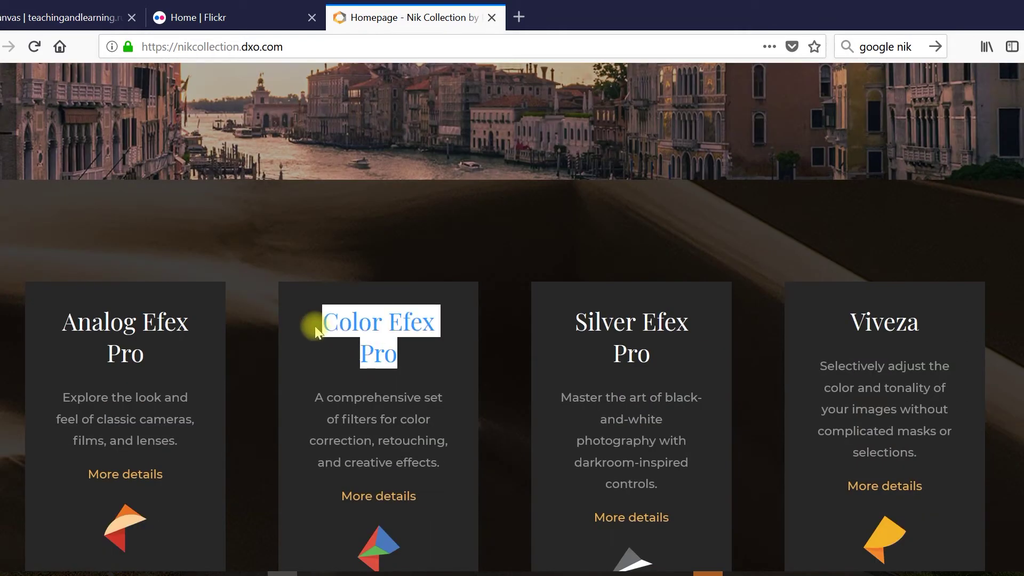
{"action": "left_click", "coordinate": [316, 383]}
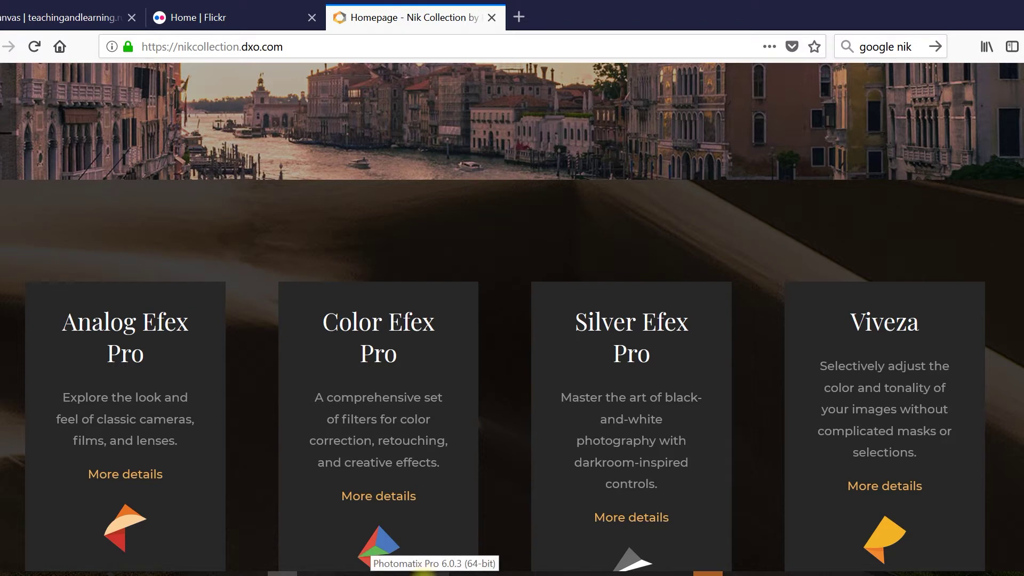
{"action": "scroll", "coordinate": [898, 436], "scroll_direction": "down", "scroll_amount": 10}
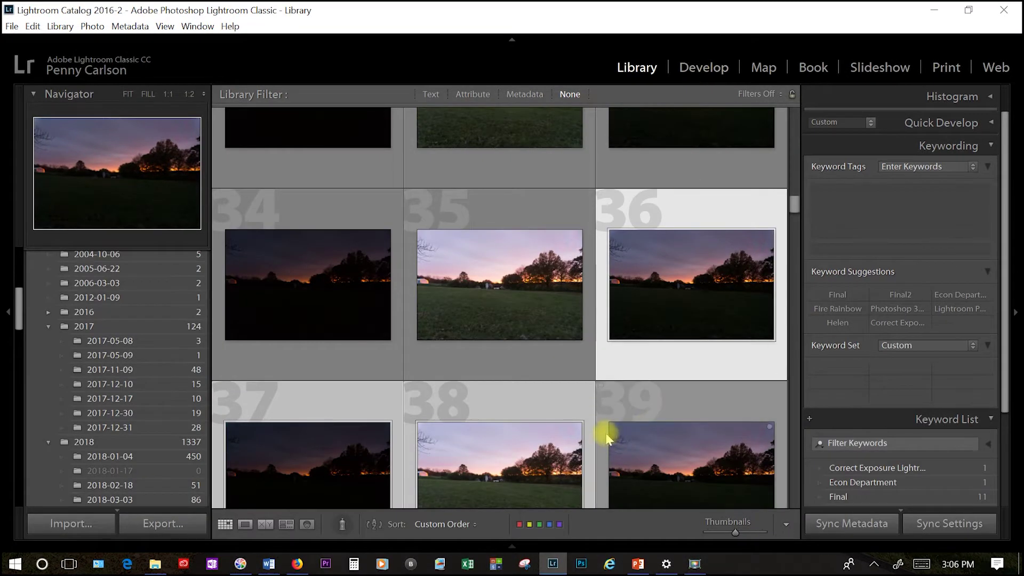
Step: Open DSC01002.ARW in Loupe view and hide all panels with Shift+Tab
{"action": "scroll", "coordinate": [505, 373], "scroll_direction": "up", "scroll_amount": 3}
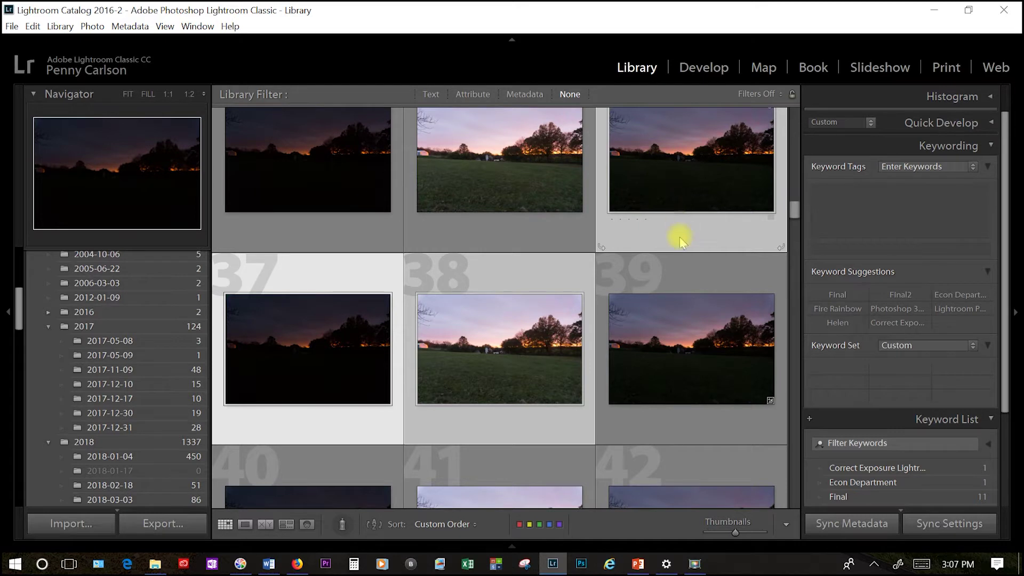
{"action": "scroll", "coordinate": [678, 162], "scroll_direction": "up", "scroll_amount": 2}
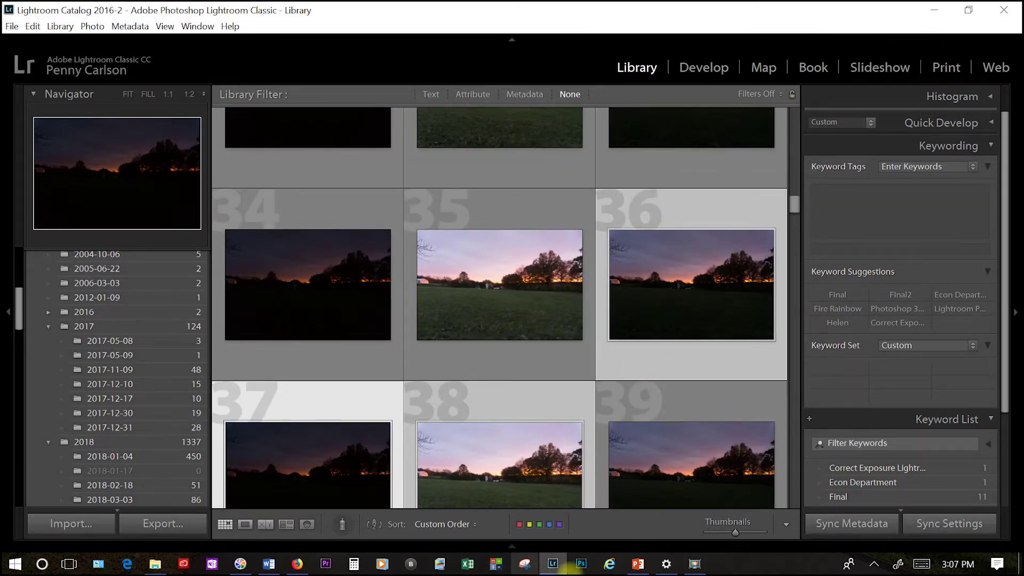
{"action": "scroll", "coordinate": [648, 499], "scroll_direction": "down", "scroll_amount": 3}
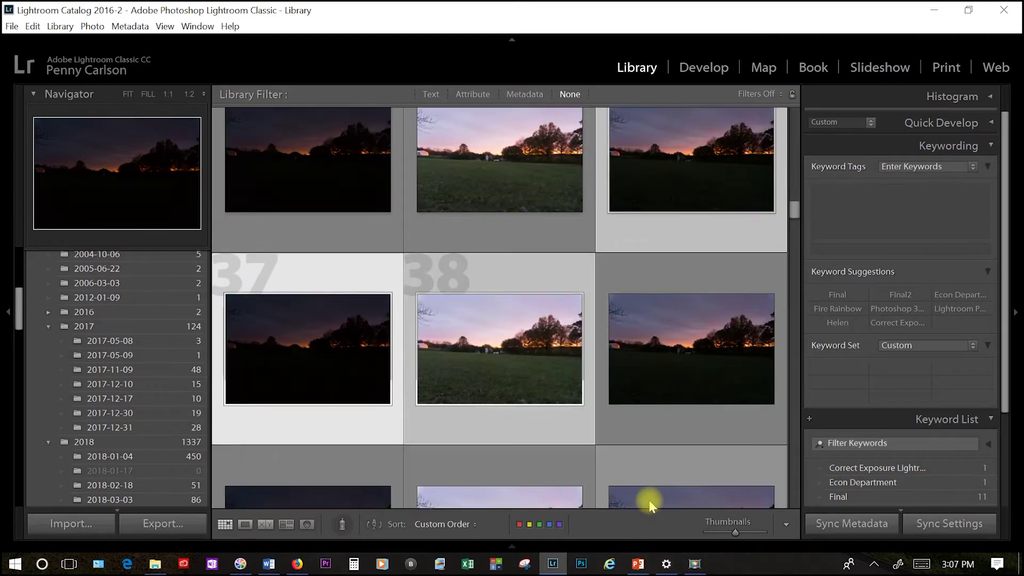
{"action": "scroll", "coordinate": [648, 499], "scroll_direction": "up", "scroll_amount": 3}
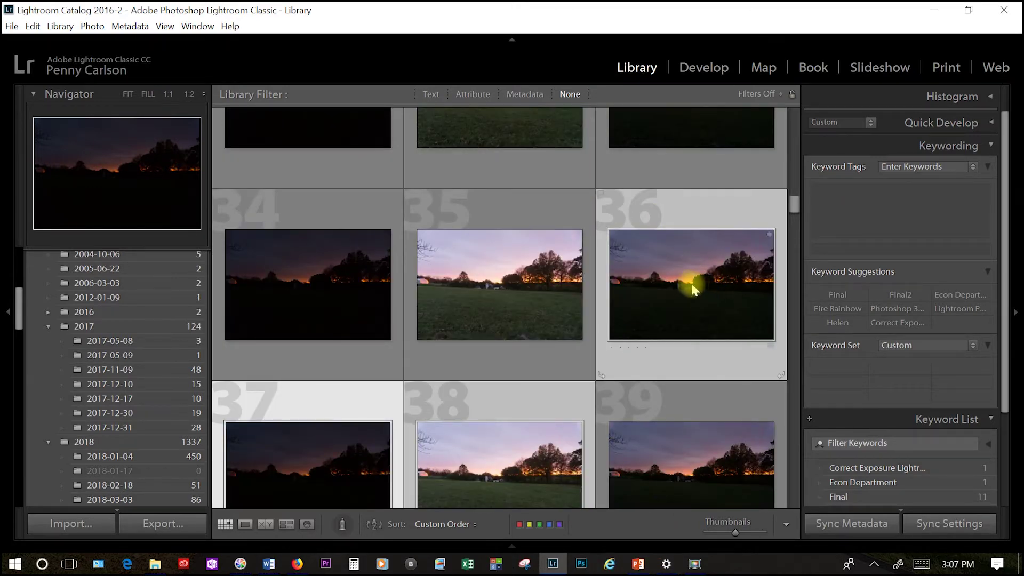
{"action": "key", "text": "e"}
{"action": "key", "text": "shift+Tab"}
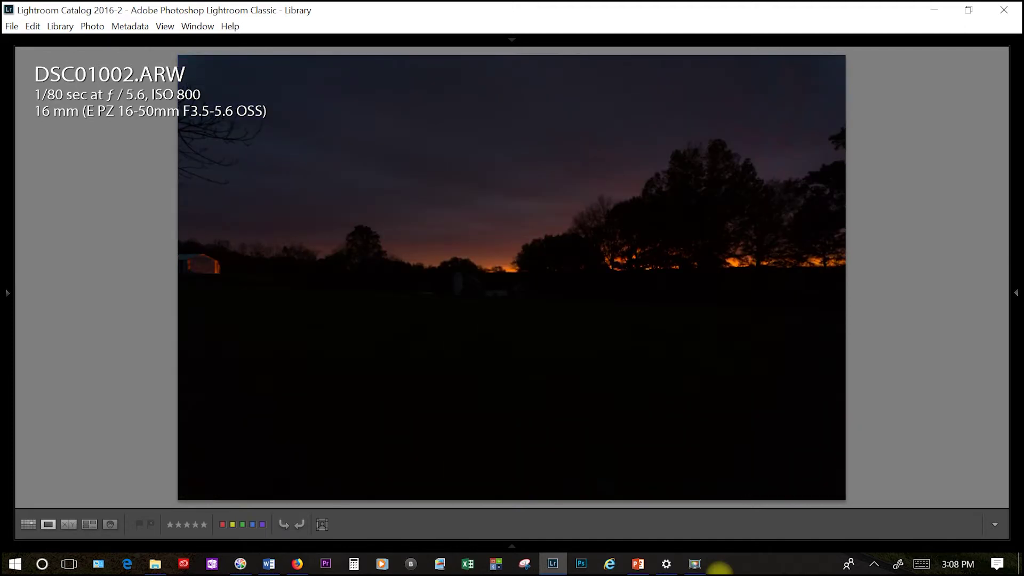
Step: Step past DSC01003.ARW to DSC01004.ARW, then restore the panels
{"action": "key", "text": "Right"}
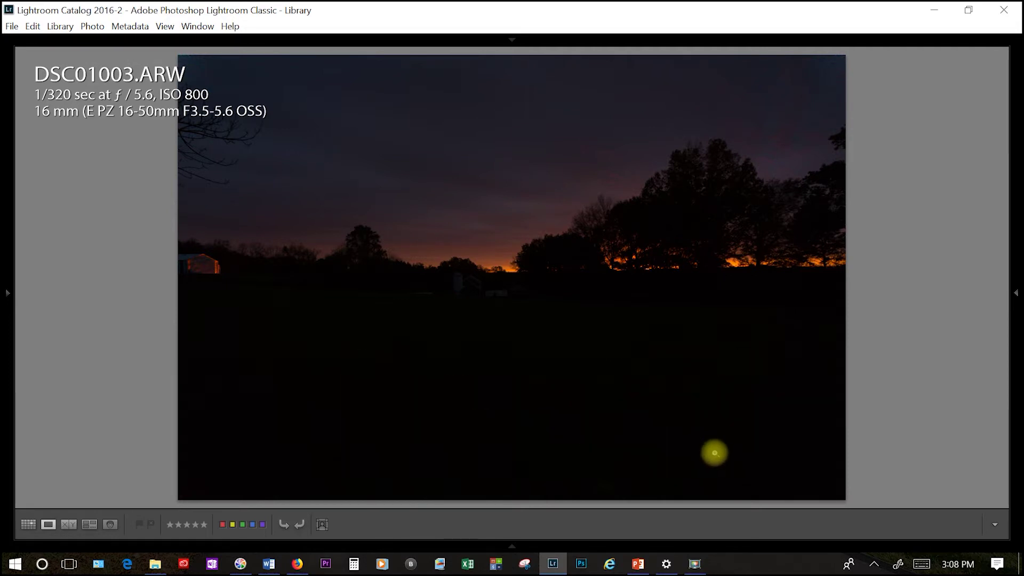
{"action": "key", "text": "Right"}
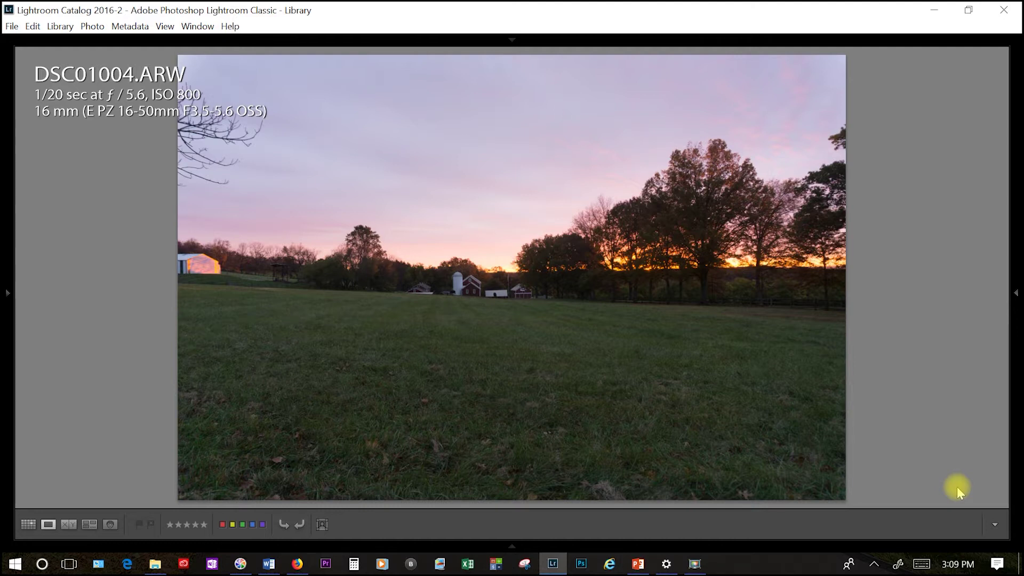
{"action": "key", "text": "shift+Tab"}
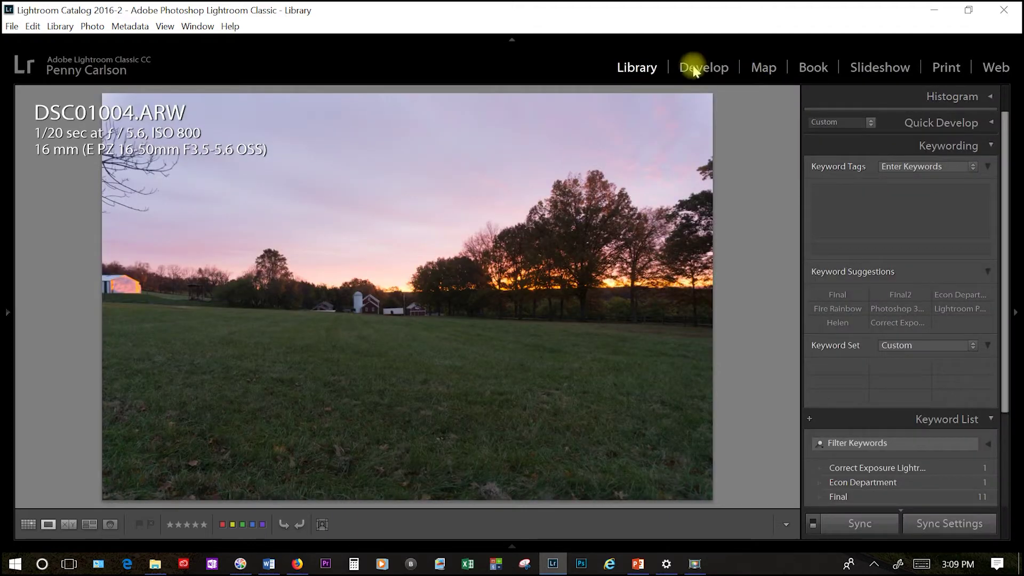
Step: Switch to Develop and step back to the darker exposure DSC01002.ARW
{"action": "left_click", "coordinate": [718, 68]}
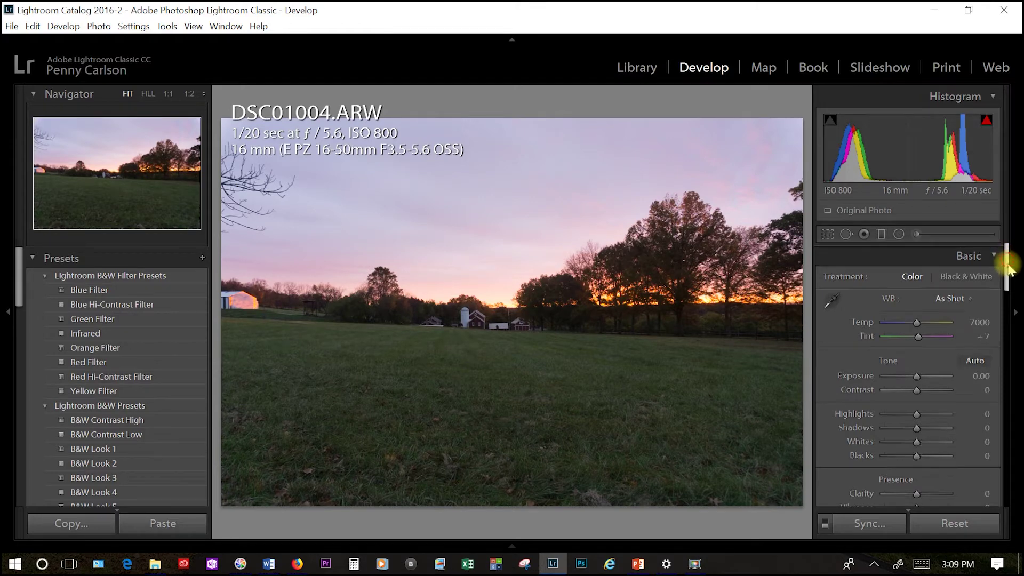
{"action": "left_click_drag", "start_coordinate": [1003, 258], "coordinate": [995, 429]}
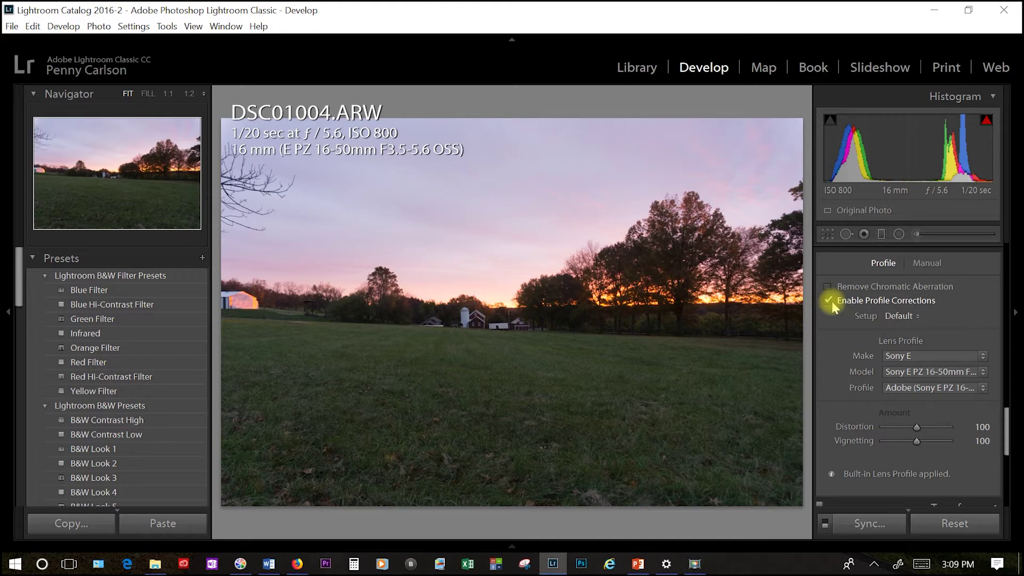
{"action": "scroll", "coordinate": [907, 320], "scroll_direction": "up", "scroll_amount": 5}
{"action": "key", "text": "Left"}
{"action": "key", "text": "Left"}
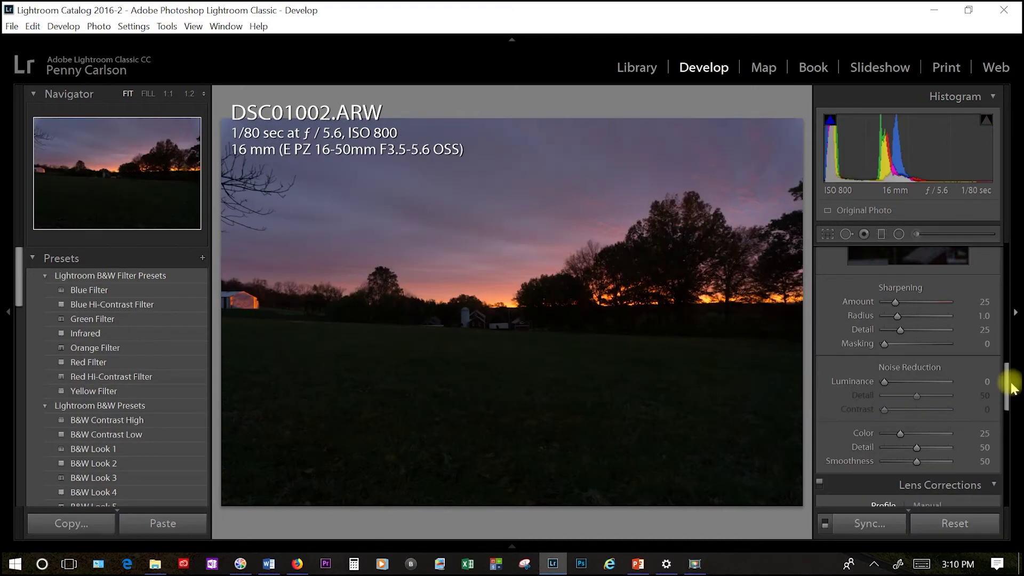
Step: Scroll through the adjustments panel, then return to the Library thumbnail grid
{"action": "left_click", "coordinate": [1013, 391]}
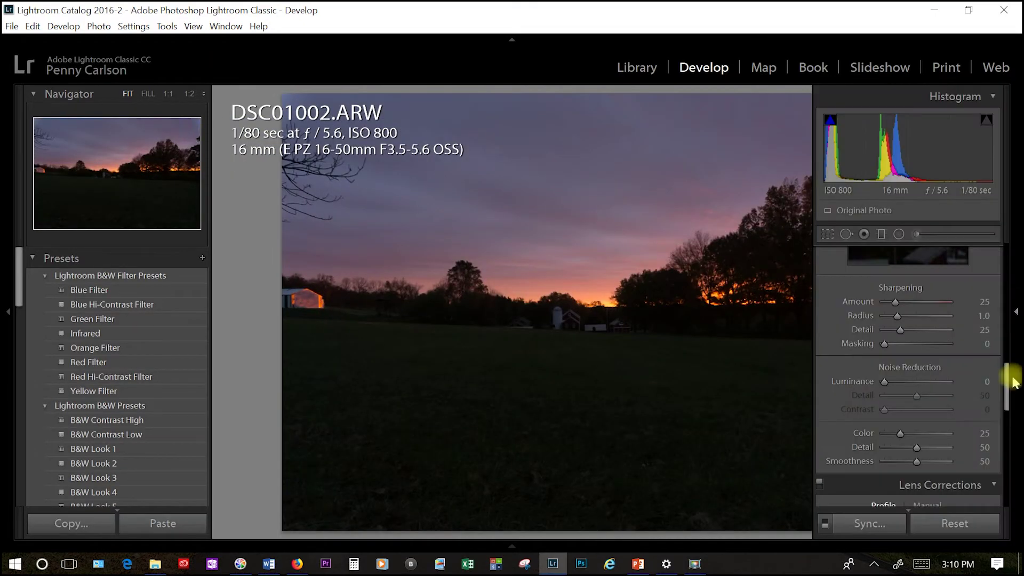
{"action": "left_click", "coordinate": [1006, 377]}
{"action": "scroll", "coordinate": [1001, 405], "scroll_direction": "down", "scroll_amount": 3}
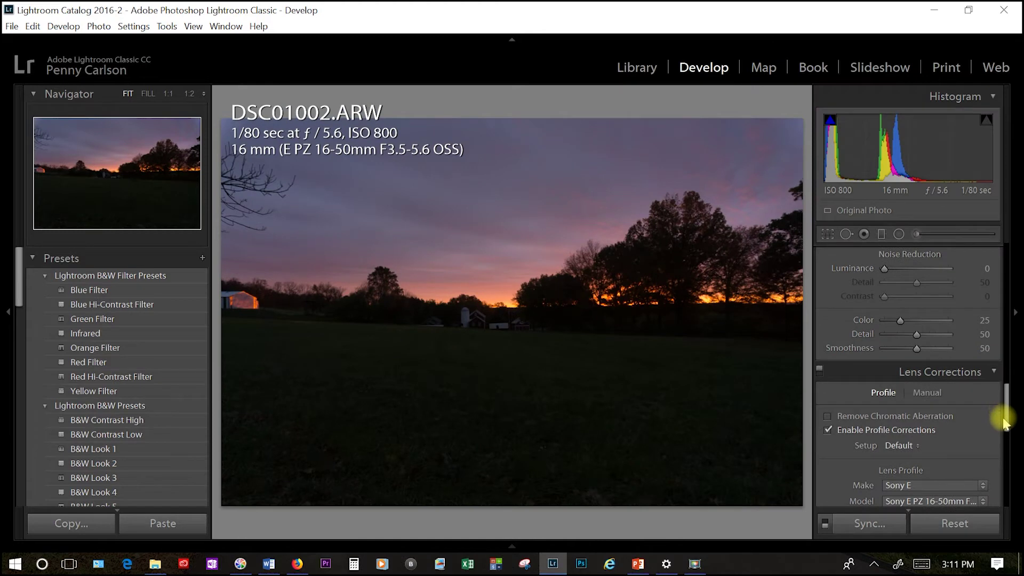
{"action": "left_click_drag", "start_coordinate": [1004, 424], "coordinate": [1011, 437]}
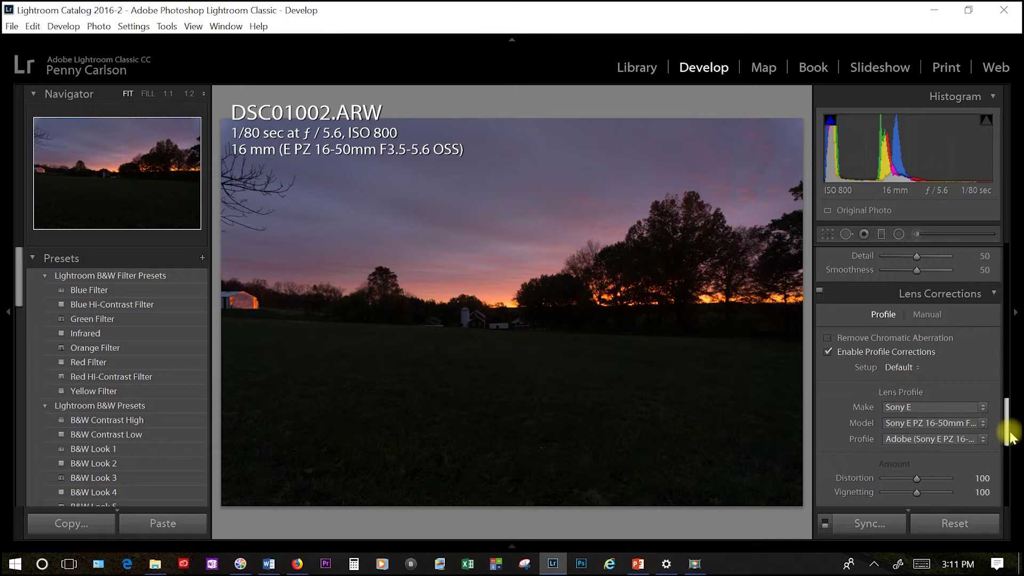
{"action": "left_click_drag", "start_coordinate": [1012, 438], "coordinate": [1012, 436]}
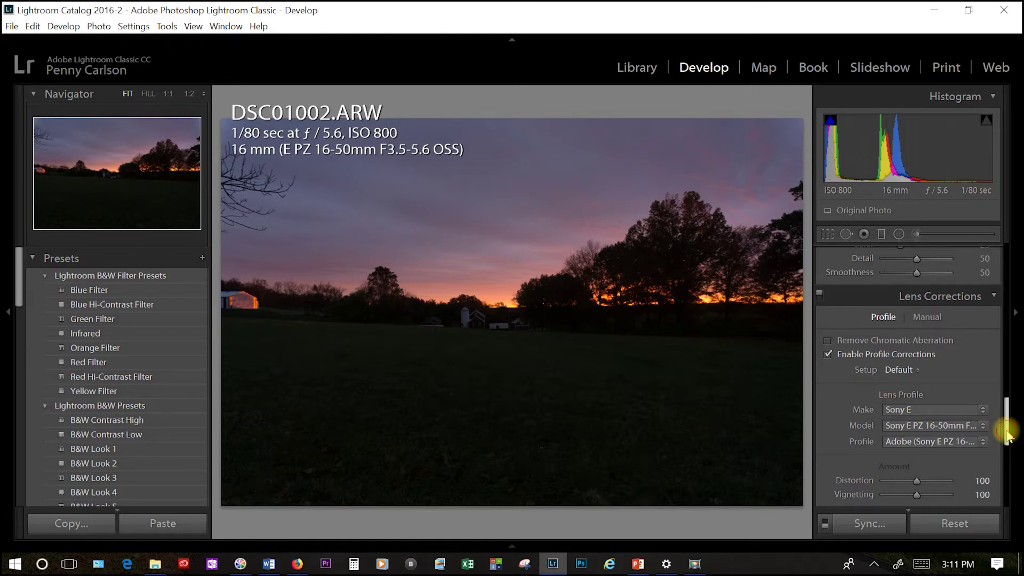
{"action": "left_click_drag", "start_coordinate": [1008, 434], "coordinate": [1007, 416]}
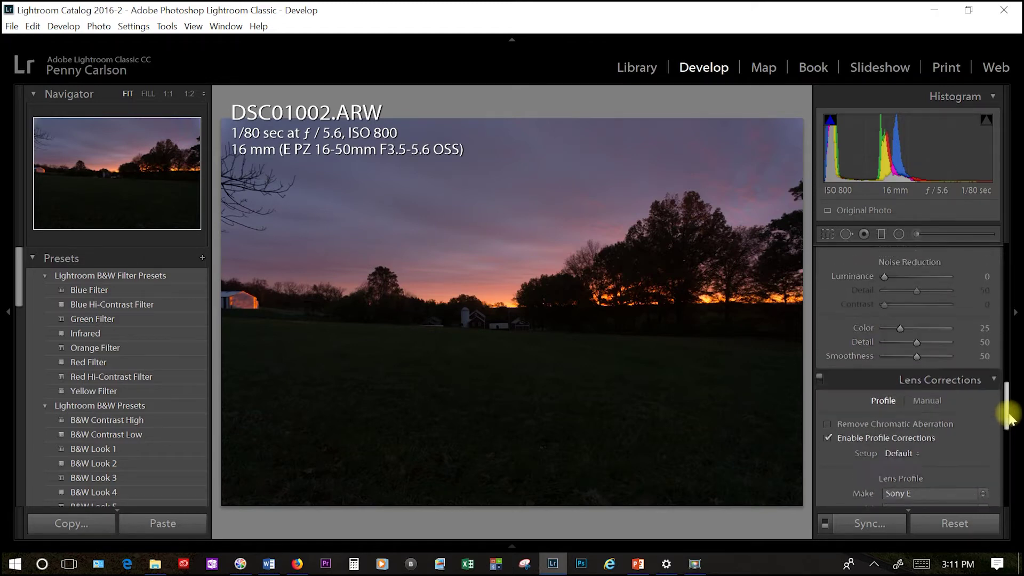
{"action": "key", "text": "e"}
{"action": "left_click", "coordinate": [28, 525]}
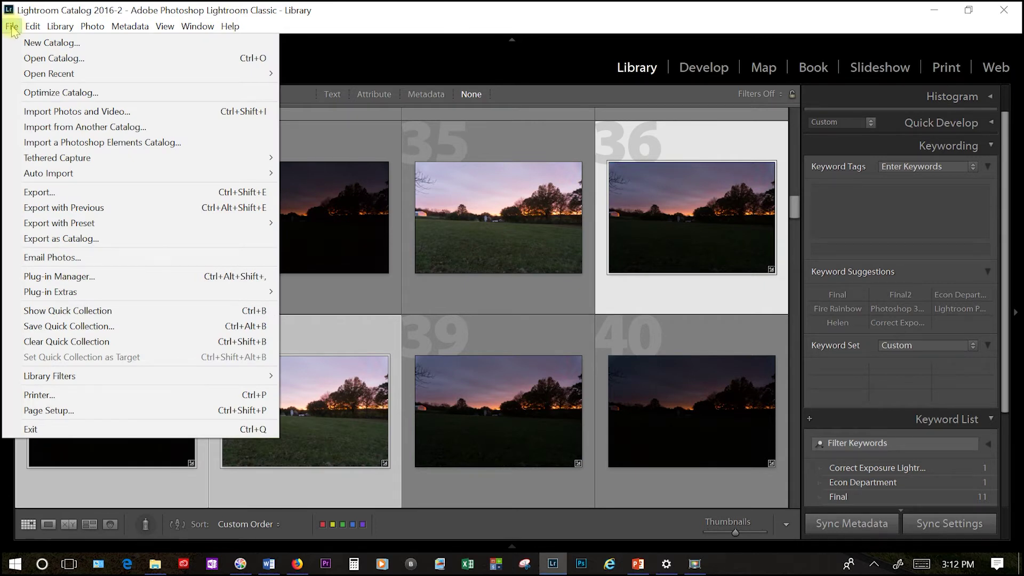
Step: Export the three bracketed exposures with the HDR Efex Pro 2 preset
{"action": "mouse_move", "coordinate": [56, 228]}
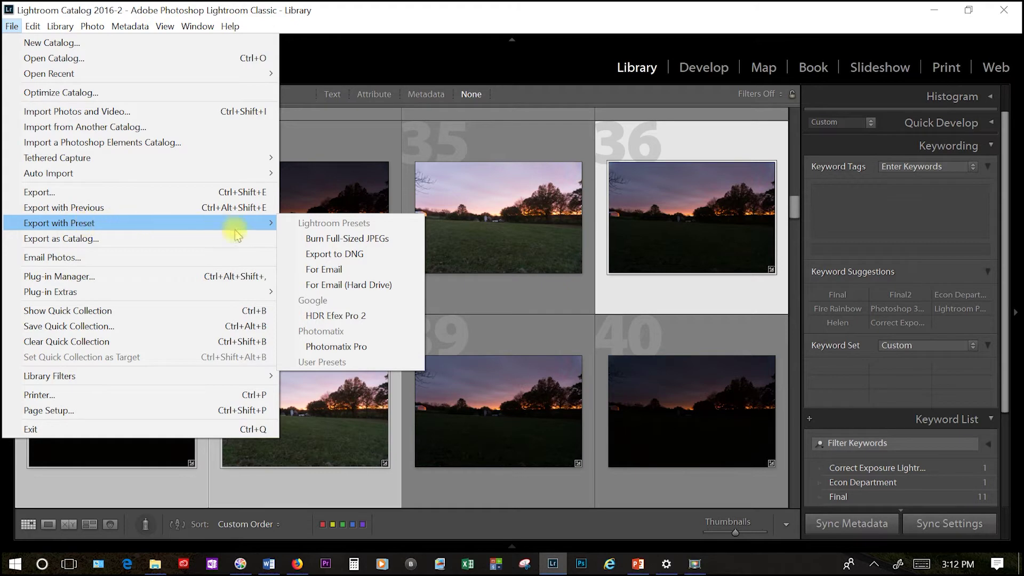
{"action": "left_click", "coordinate": [351, 314]}
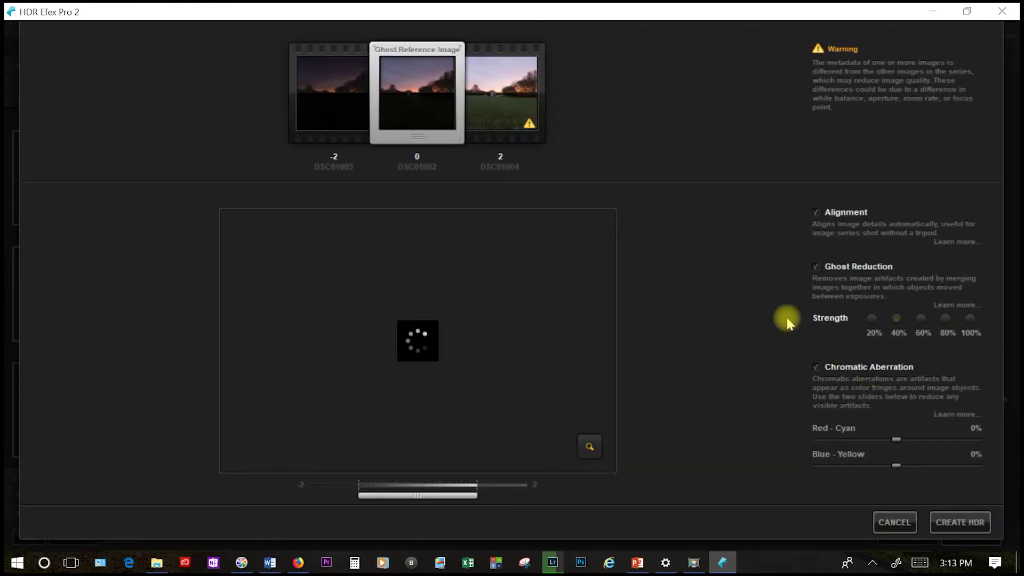
Step: Enable Alignment, set Ghost Reduction to 20%, enable Chromatic Aberration, and create the HDR
{"action": "left_click", "coordinate": [816, 213]}
{"action": "left_click", "coordinate": [817, 213]}
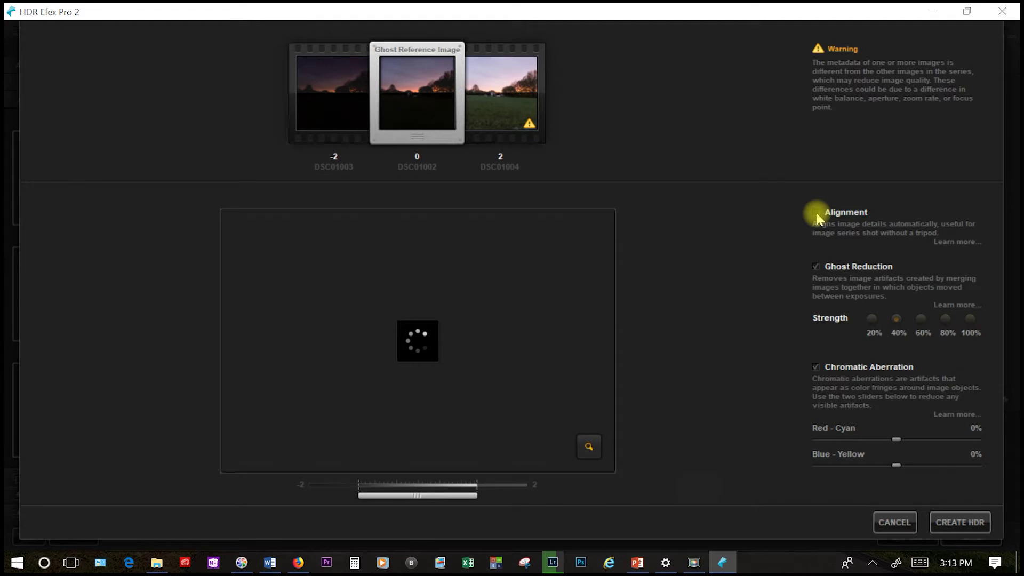
{"action": "left_click", "coordinate": [816, 213]}
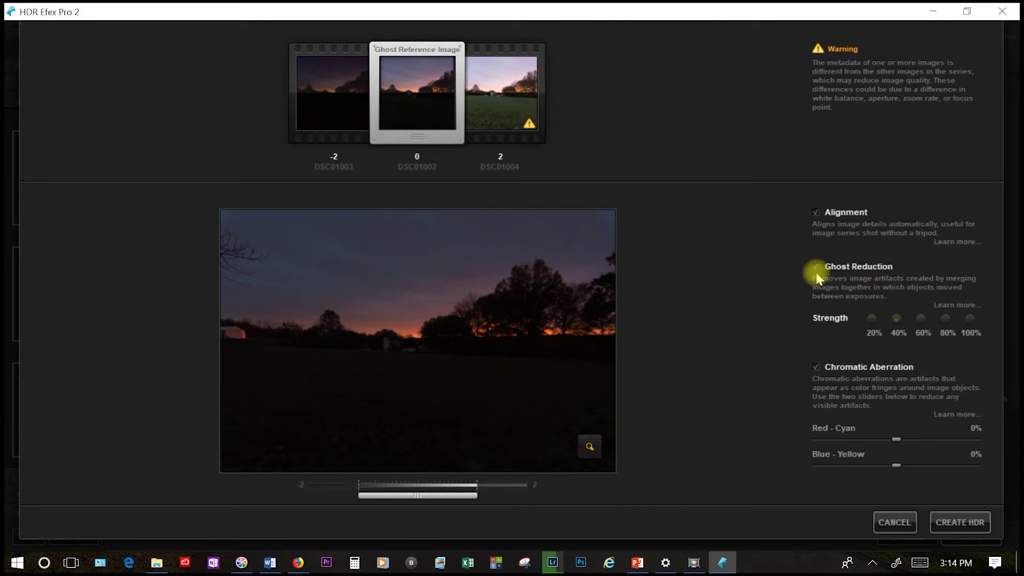
{"action": "left_click", "coordinate": [872, 321]}
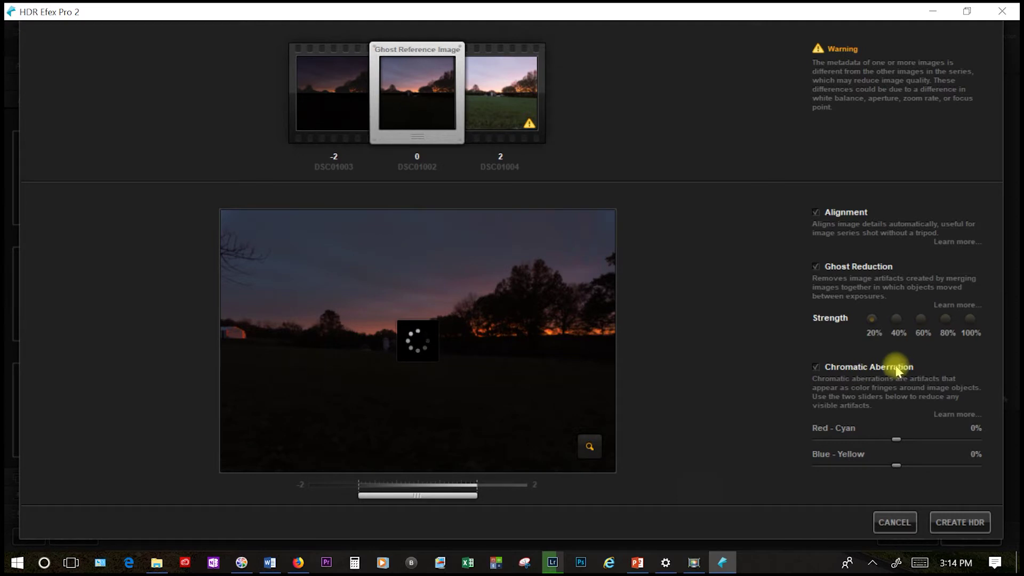
{"action": "left_click", "coordinate": [817, 367]}
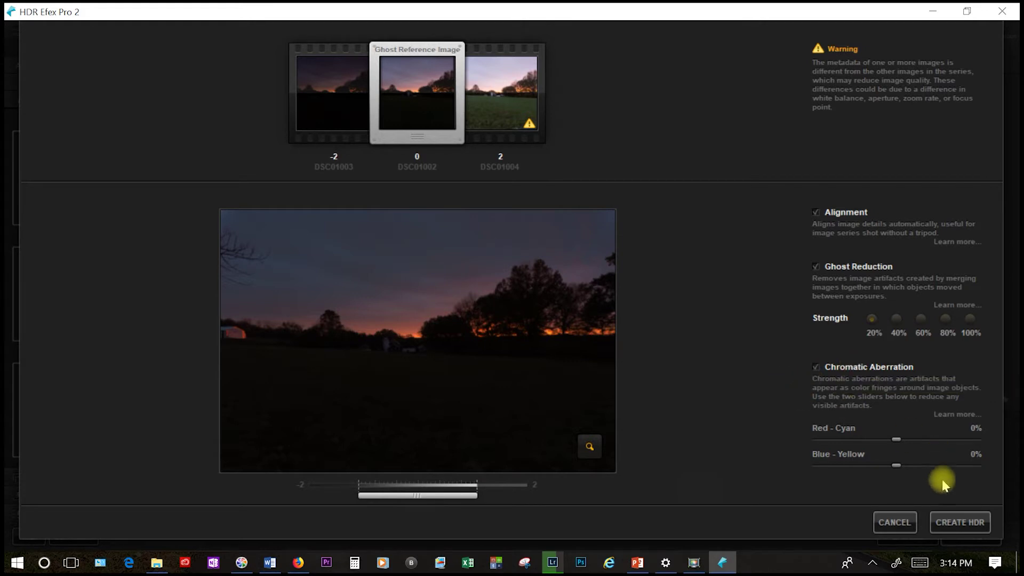
{"action": "left_click", "coordinate": [970, 525]}
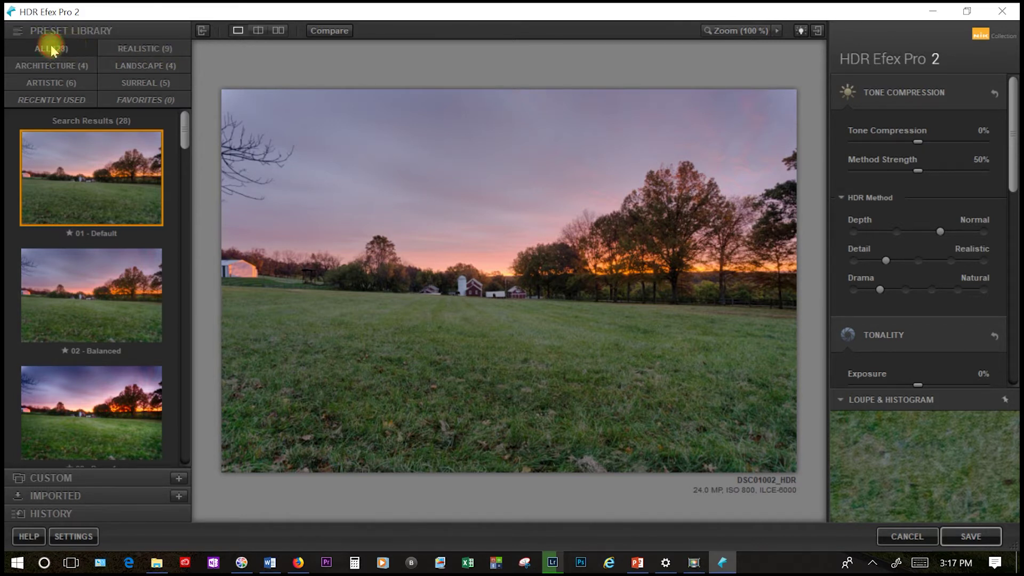
Step: Scroll through the Preset Library and filter it to the Realistic presets
{"action": "left_click_drag", "start_coordinate": [183, 140], "coordinate": [185, 302]}
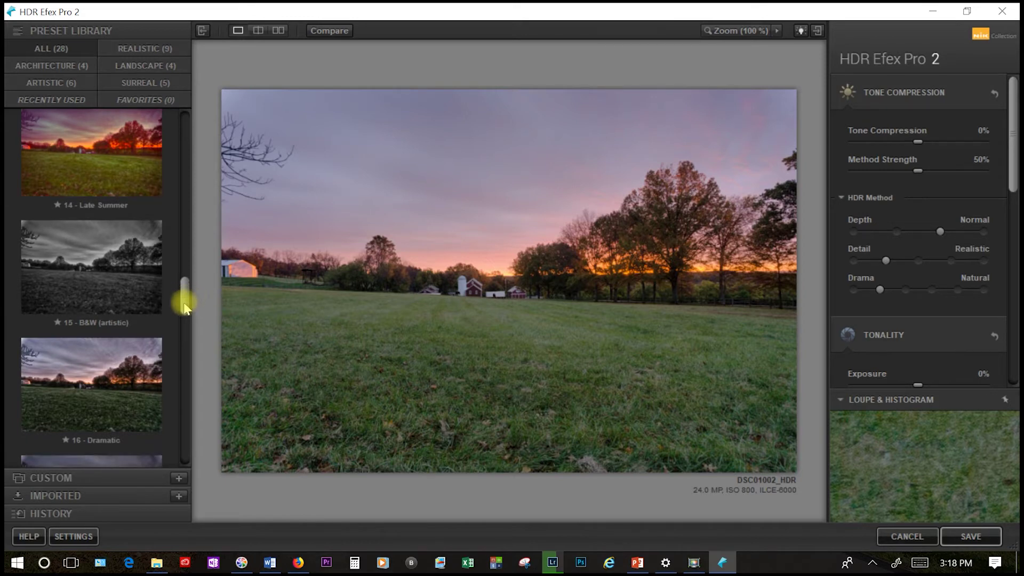
{"action": "left_click_drag", "start_coordinate": [184, 308], "coordinate": [199, 96]}
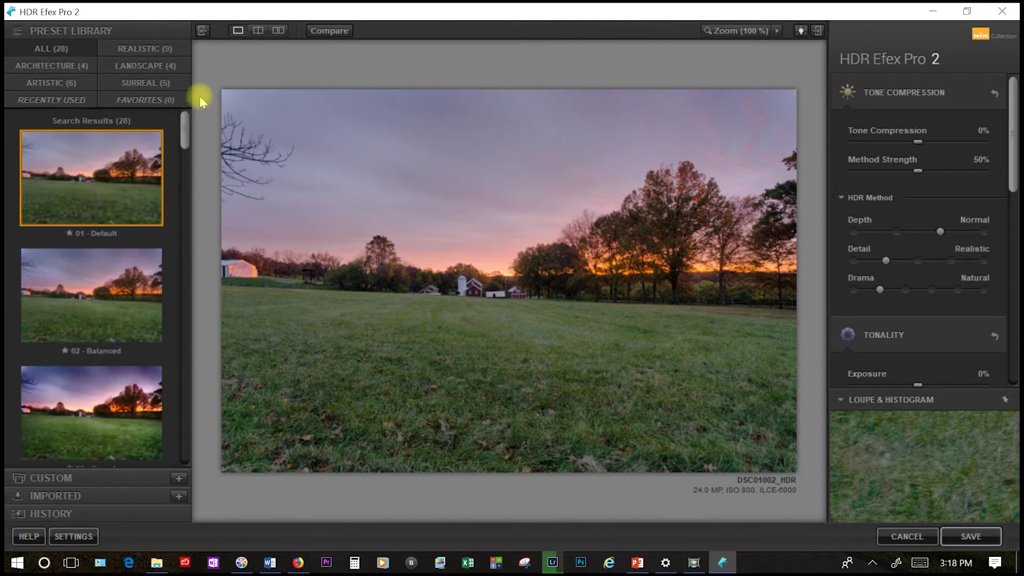
{"action": "left_click", "coordinate": [140, 47]}
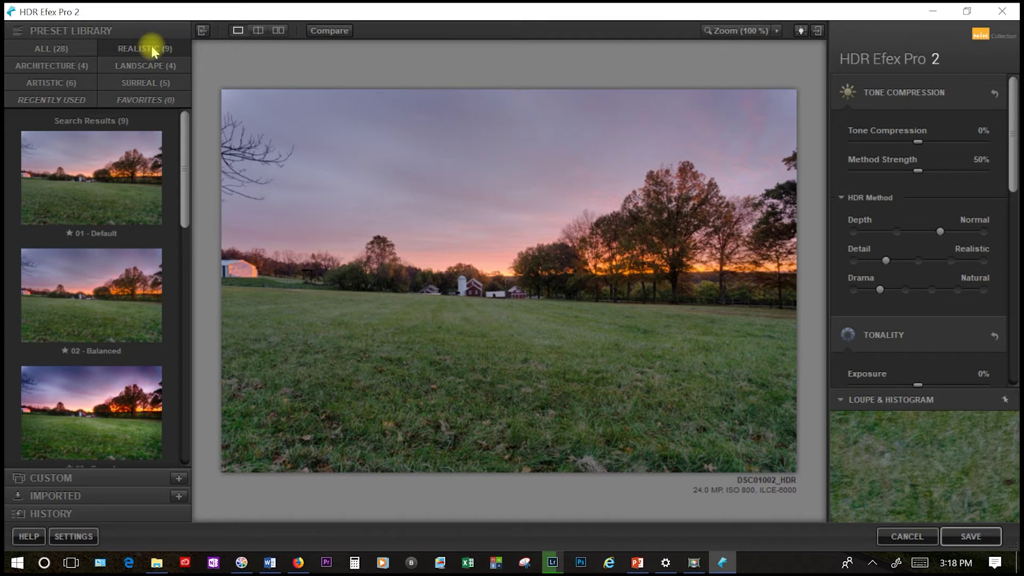
Step: Scroll the Realistic presets and try 06 - Detailed 2 on the photo
{"action": "scroll", "coordinate": [181, 156], "scroll_direction": "down", "scroll_amount": 1}
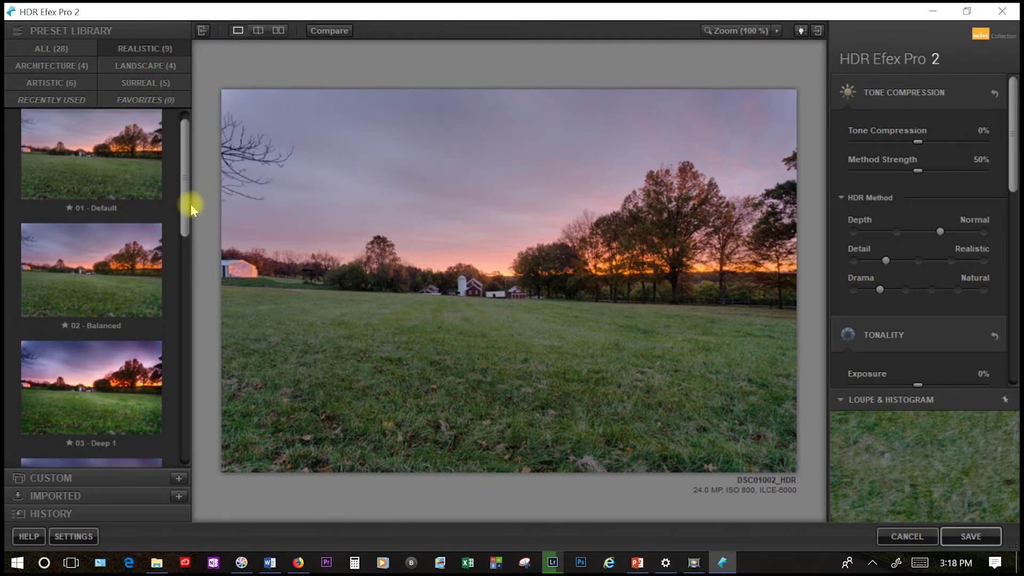
{"action": "left_click_drag", "start_coordinate": [190, 204], "coordinate": [190, 388]}
{"action": "scroll", "coordinate": [111, 211], "scroll_direction": "up", "scroll_amount": 3}
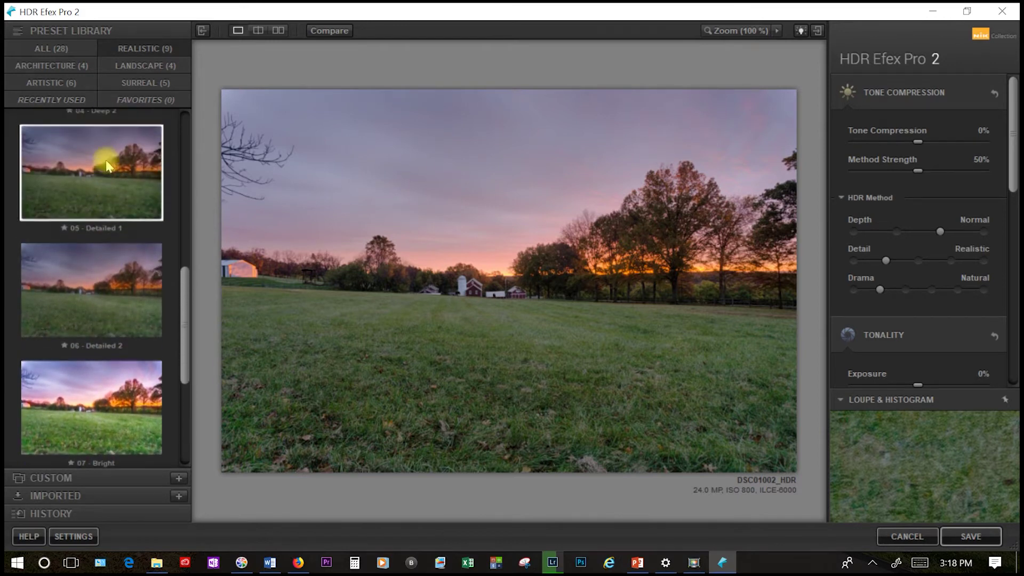
{"action": "scroll", "coordinate": [108, 167], "scroll_direction": "up", "scroll_amount": 1}
{"action": "left_click", "coordinate": [122, 313]}
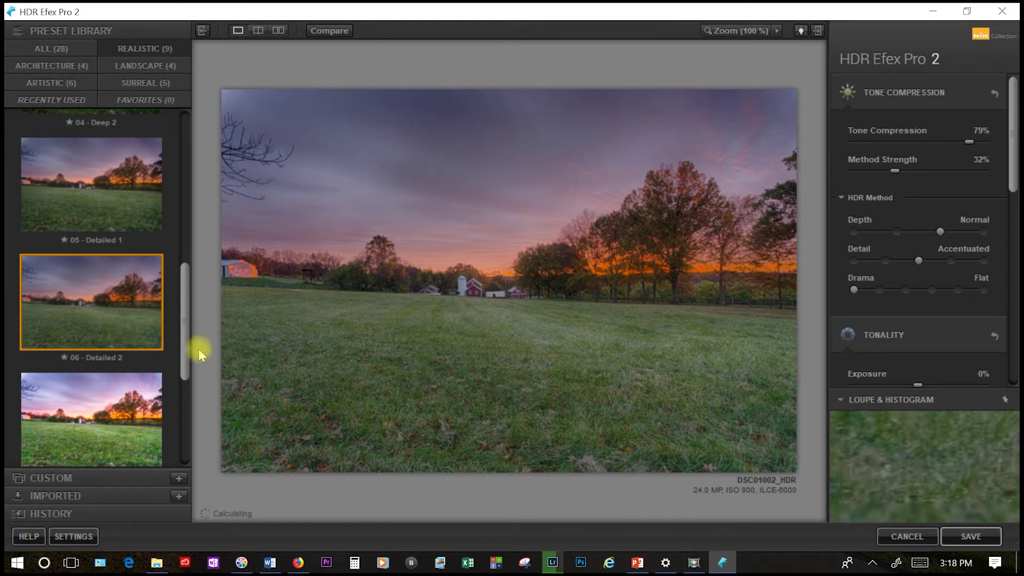
Step: Apply the 08 - Dark preset, then filter the list to Landscape presets
{"action": "left_click_drag", "start_coordinate": [186, 352], "coordinate": [185, 414]}
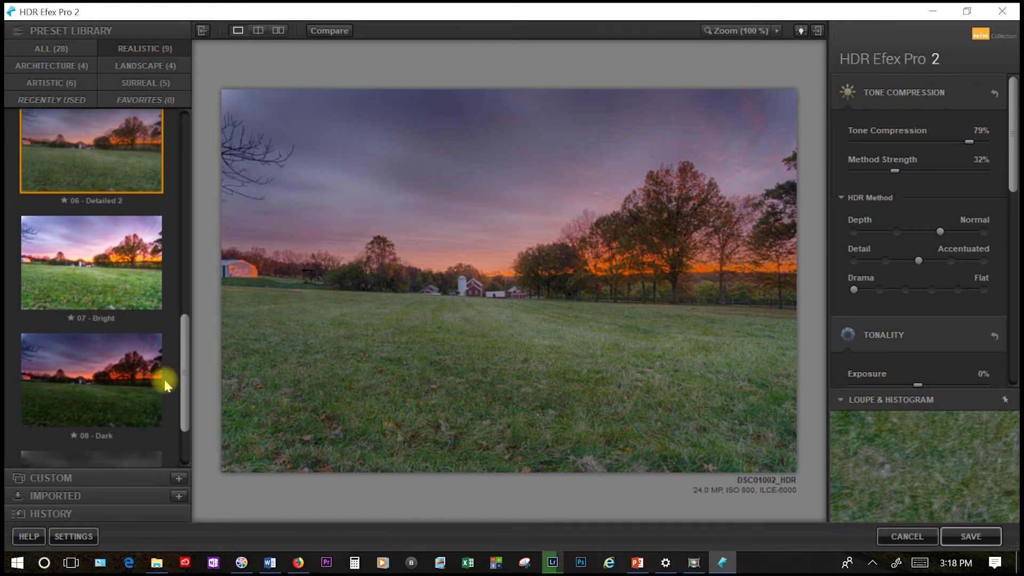
{"action": "left_click", "coordinate": [98, 380]}
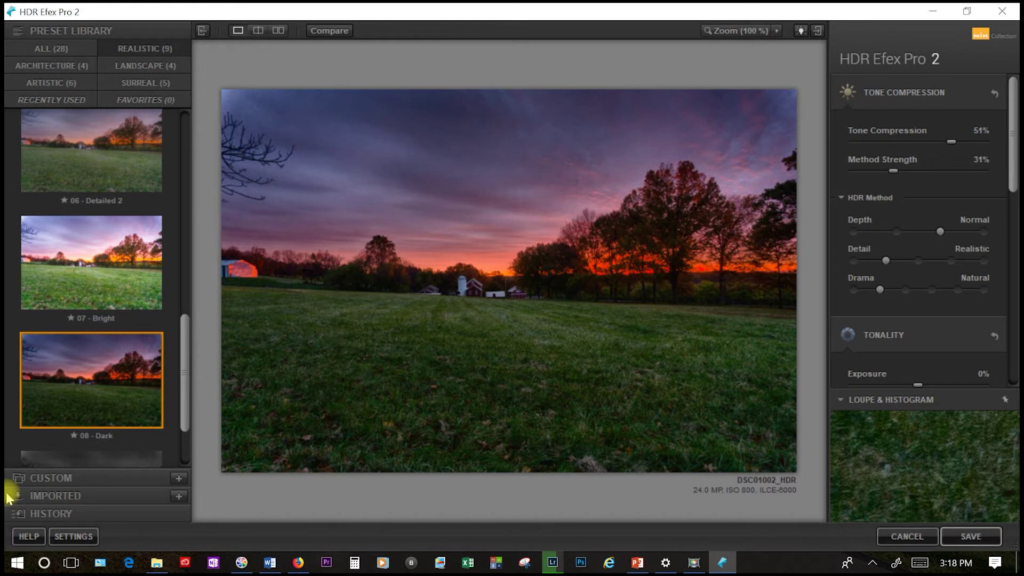
{"action": "scroll", "coordinate": [1013, 157], "scroll_direction": "down", "scroll_amount": 10}
{"action": "scroll", "coordinate": [1013, 157], "scroll_direction": "up", "scroll_amount": 10}
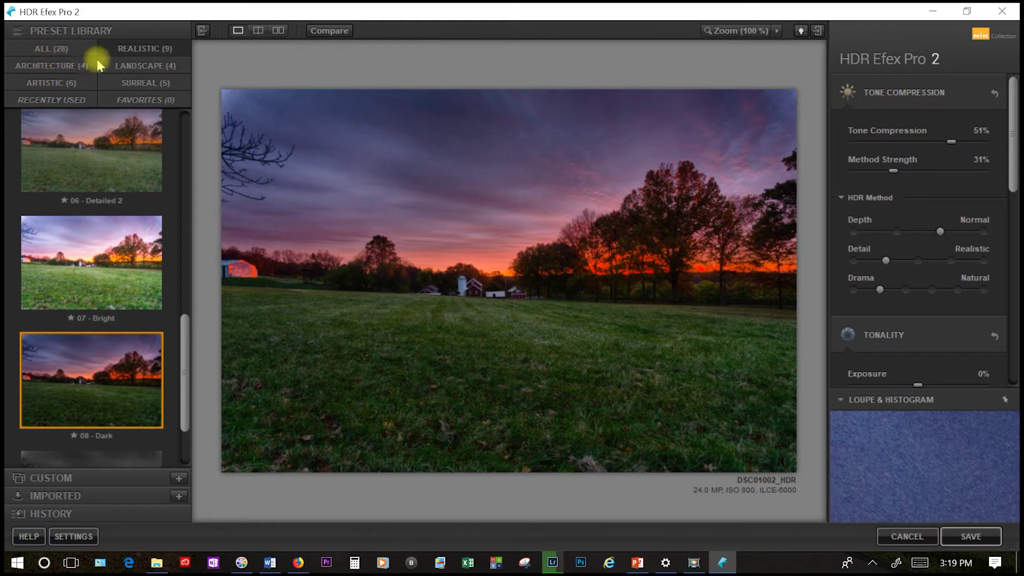
{"action": "left_click", "coordinate": [133, 65]}
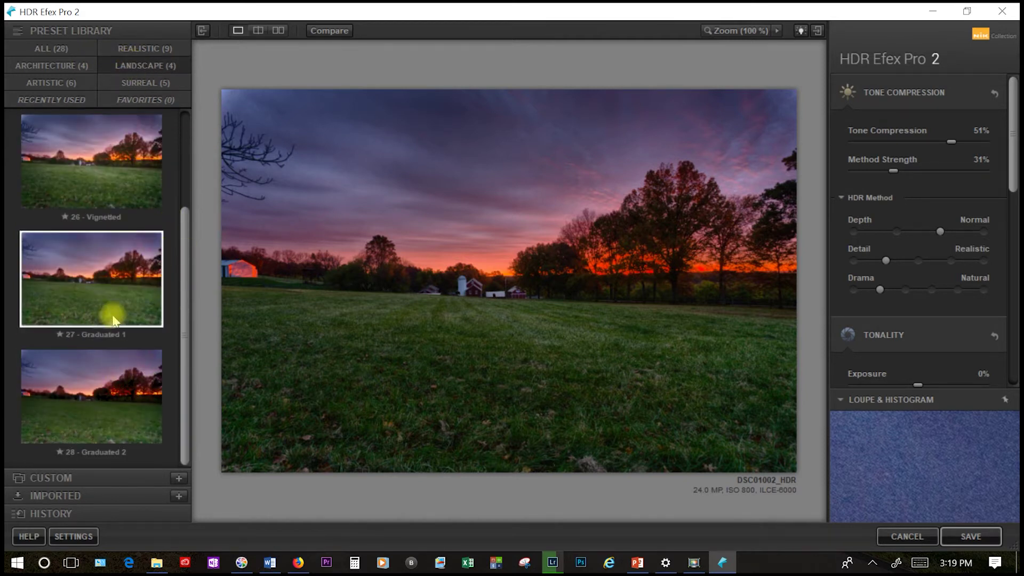
Step: Browse the Surreal and recently used presets, trying 15 - B&W (artistic)
{"action": "left_click", "coordinate": [148, 84]}
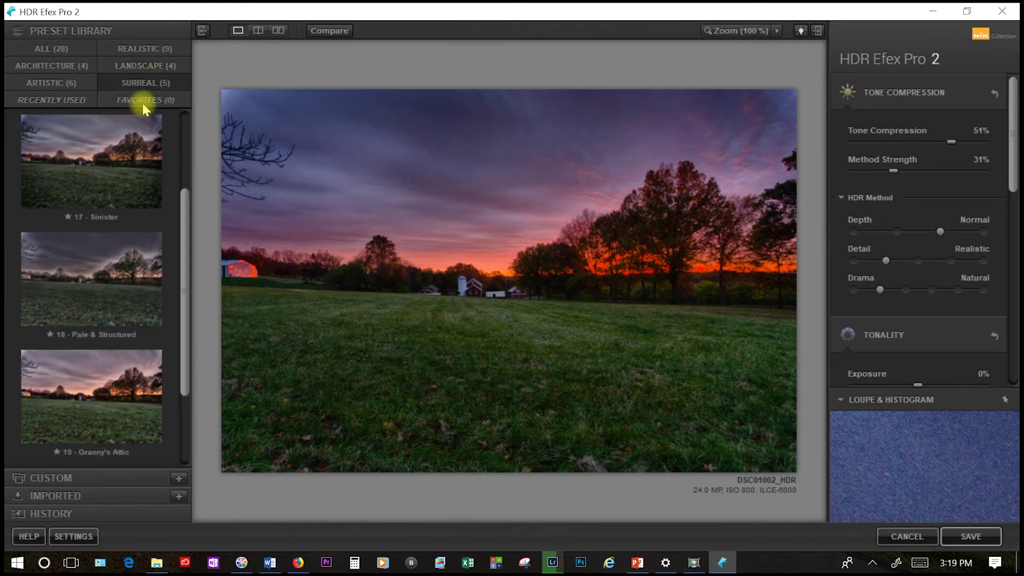
{"action": "left_click_drag", "start_coordinate": [186, 222], "coordinate": [201, 293]}
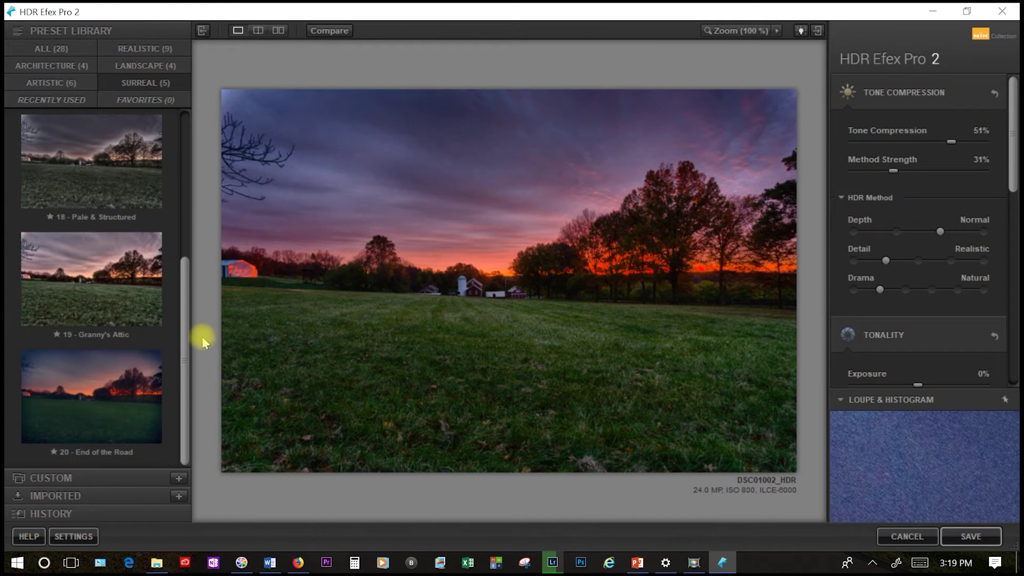
{"action": "left_click", "coordinate": [77, 102]}
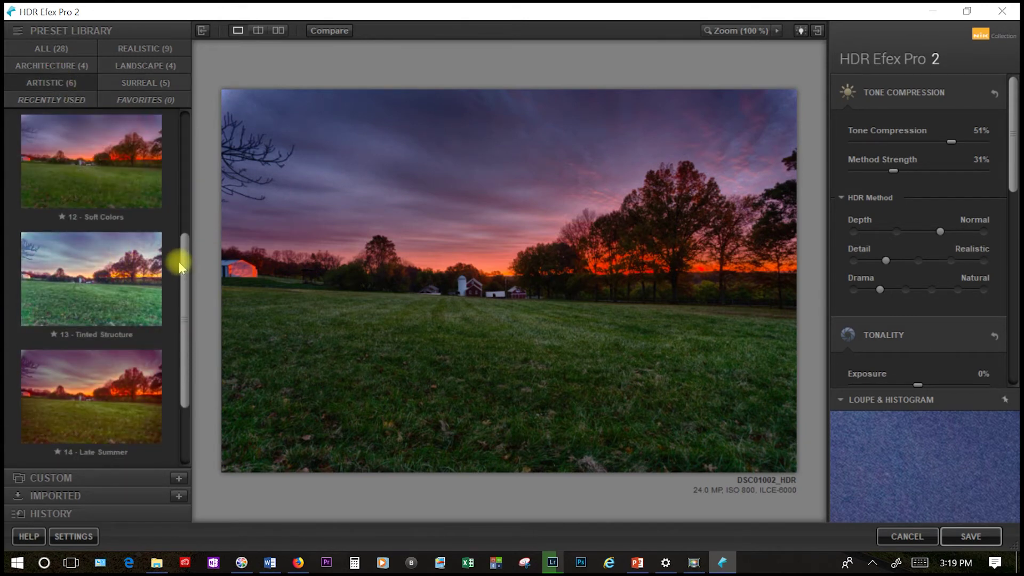
{"action": "scroll", "coordinate": [178, 261], "scroll_direction": "down", "scroll_amount": 2}
{"action": "left_click", "coordinate": [78, 407]}
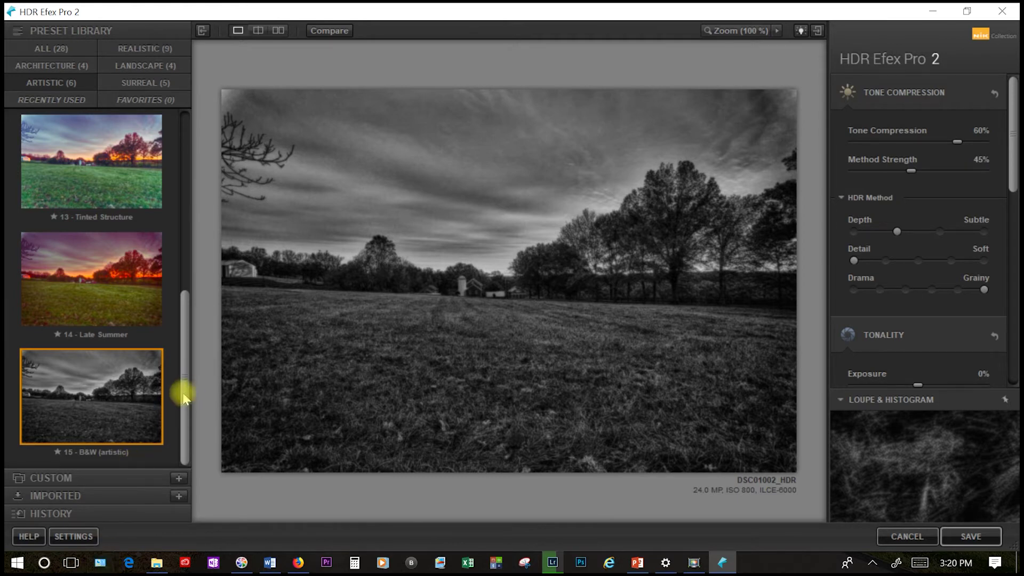
Step: Return to the Realistic category and reapply the 08 - Dark preset
{"action": "left_click_drag", "start_coordinate": [183, 397], "coordinate": [193, 244]}
{"action": "left_click", "coordinate": [153, 68]}
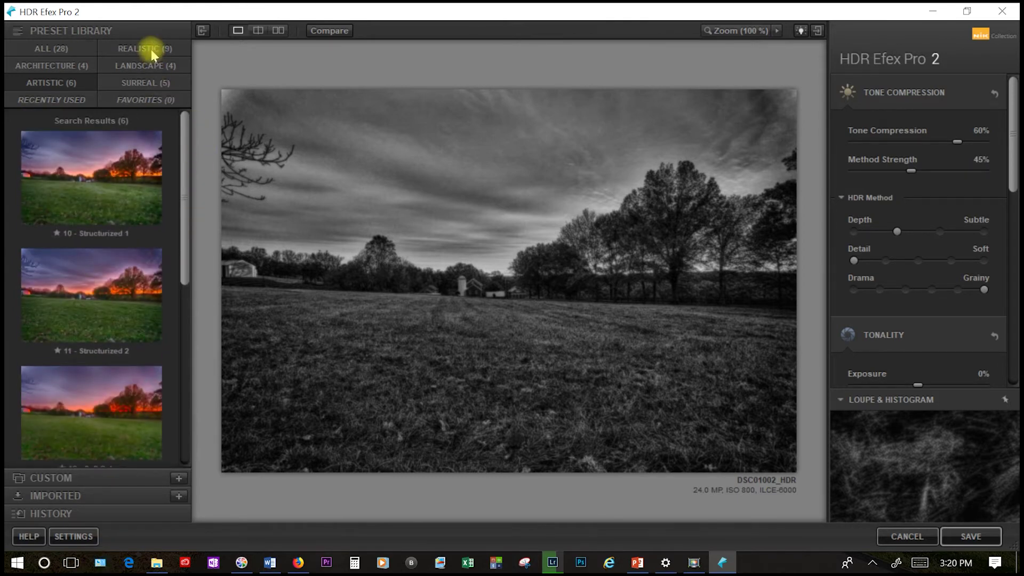
{"action": "left_click", "coordinate": [152, 51]}
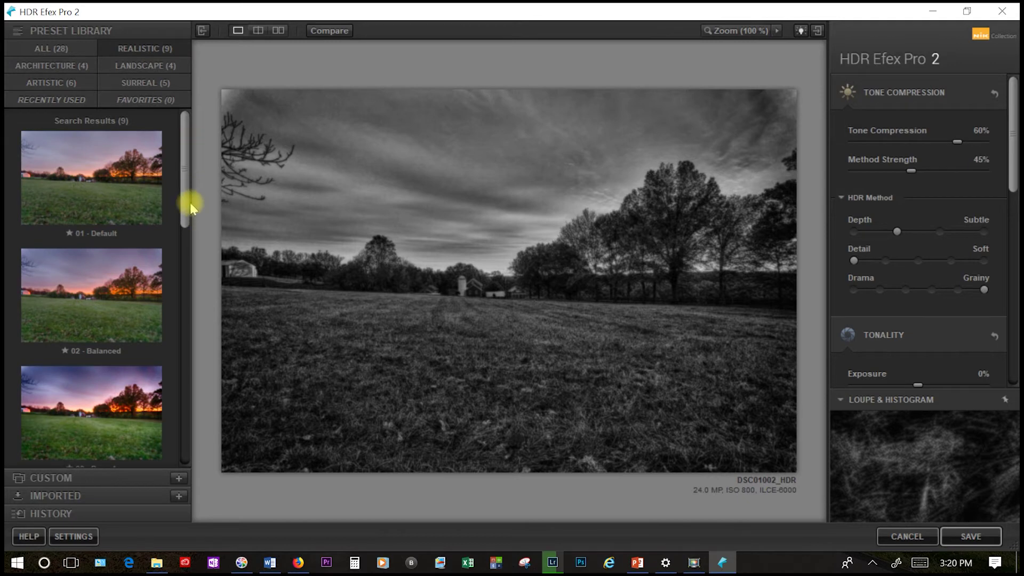
{"action": "left_click_drag", "start_coordinate": [189, 193], "coordinate": [213, 432]}
{"action": "left_click", "coordinate": [110, 336]}
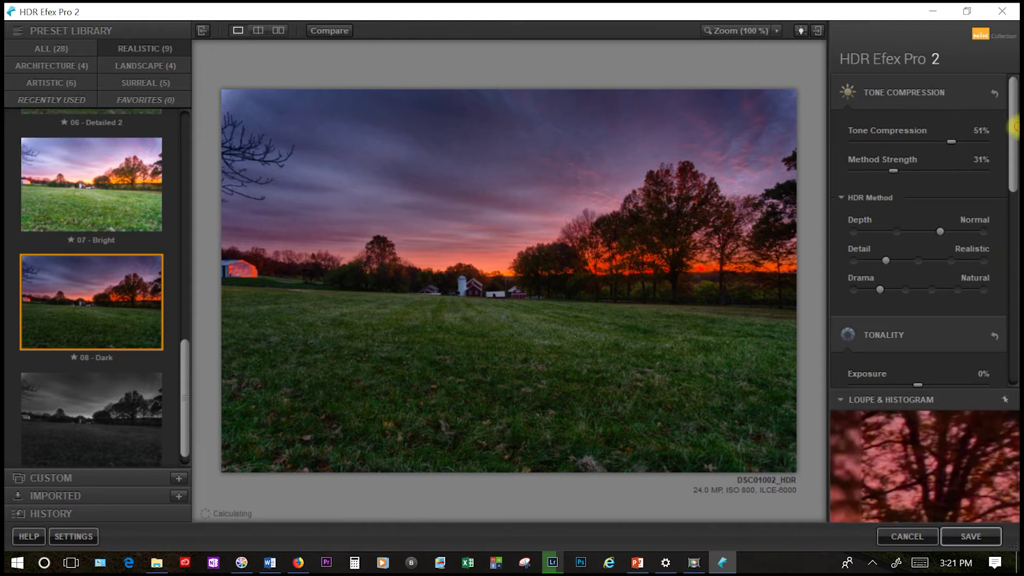
Step: Set HDR Method Detail to Accentuated, and keep Drama at Natural after trying Deep
{"action": "scroll", "coordinate": [1015, 149], "scroll_direction": "down", "scroll_amount": 2}
{"action": "scroll", "coordinate": [1015, 146], "scroll_direction": "up", "scroll_amount": 2}
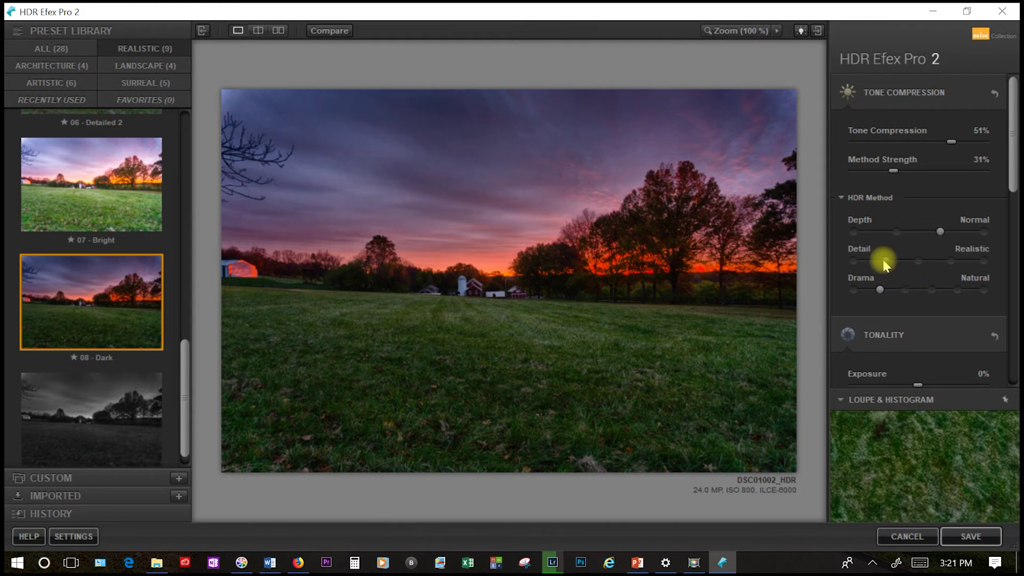
{"action": "left_click_drag", "start_coordinate": [884, 264], "coordinate": [924, 265]}
{"action": "left_click_drag", "start_coordinate": [918, 264], "coordinate": [886, 261]}
{"action": "left_click_drag", "start_coordinate": [887, 262], "coordinate": [919, 261]}
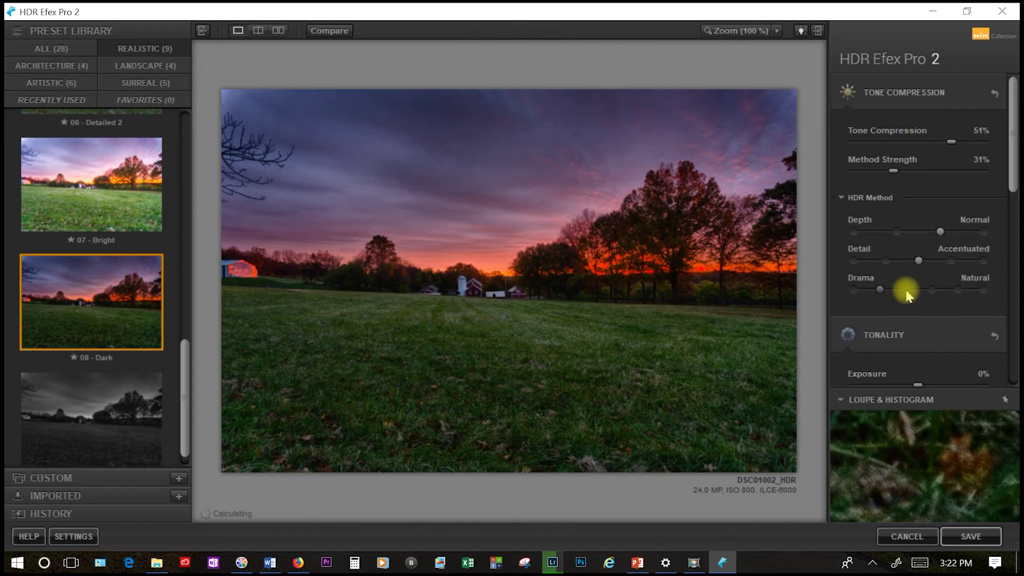
{"action": "left_click_drag", "start_coordinate": [881, 290], "coordinate": [914, 291]}
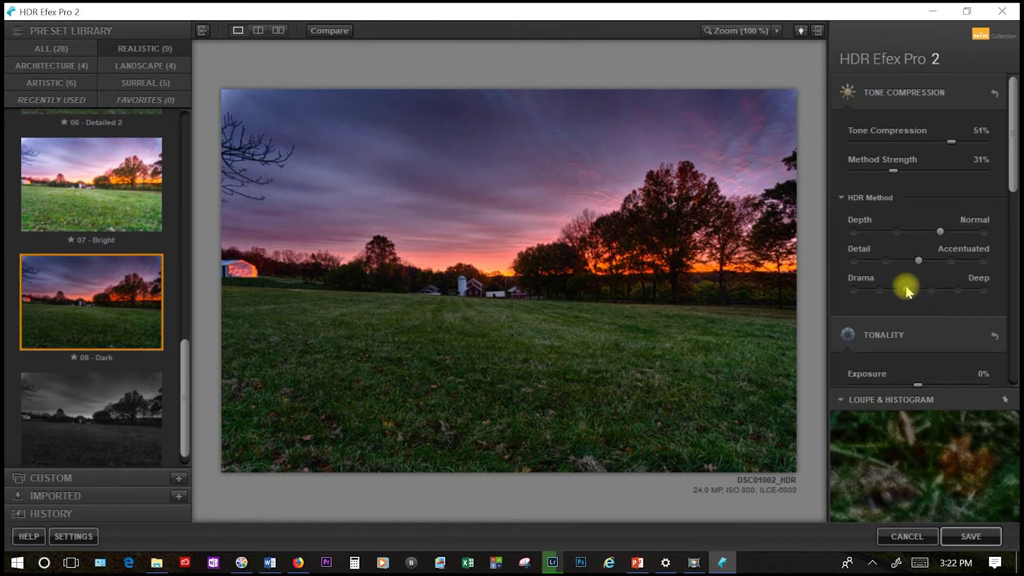
{"action": "left_click_drag", "start_coordinate": [905, 293], "coordinate": [880, 290]}
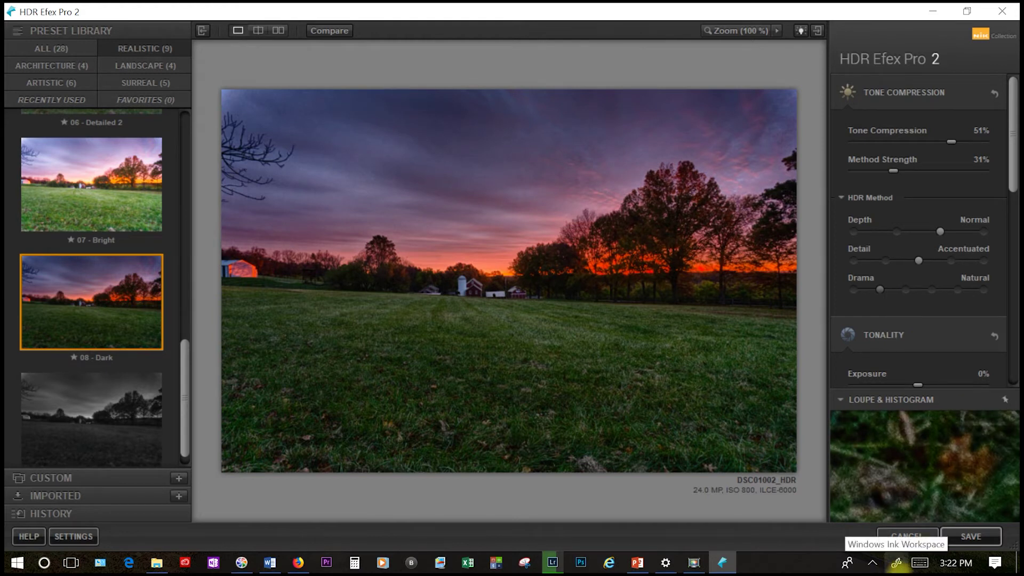
Step: Scroll through the remaining panels and save DSC01002_HDR.tif back to Lightroom
{"action": "scroll", "coordinate": [937, 235], "scroll_direction": "down", "scroll_amount": 3}
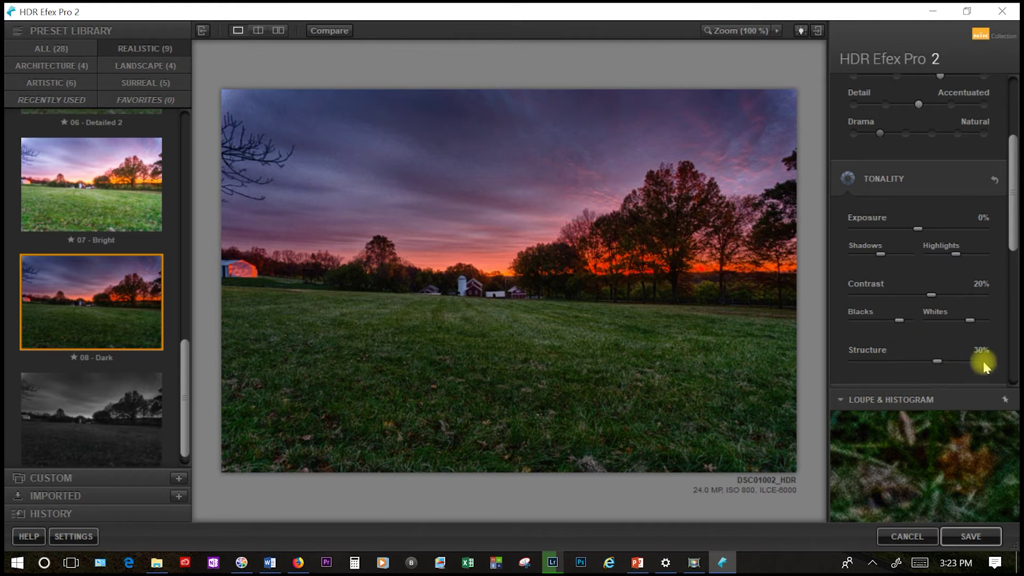
{"action": "left_click_drag", "start_coordinate": [1012, 219], "coordinate": [1013, 331]}
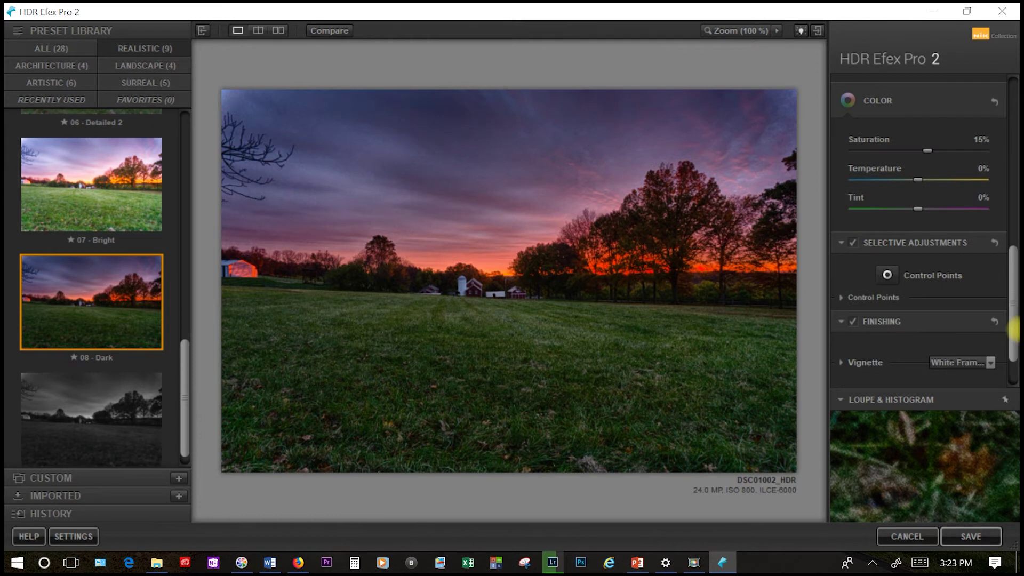
{"action": "scroll", "coordinate": [922, 322], "scroll_direction": "down", "scroll_amount": 1}
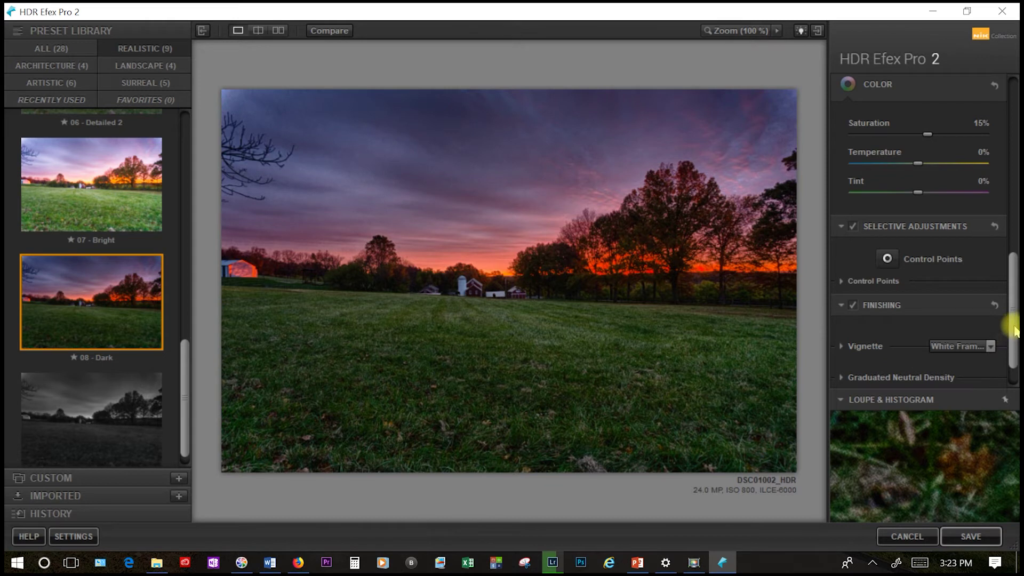
{"action": "left_click_drag", "start_coordinate": [1013, 334], "coordinate": [1013, 369]}
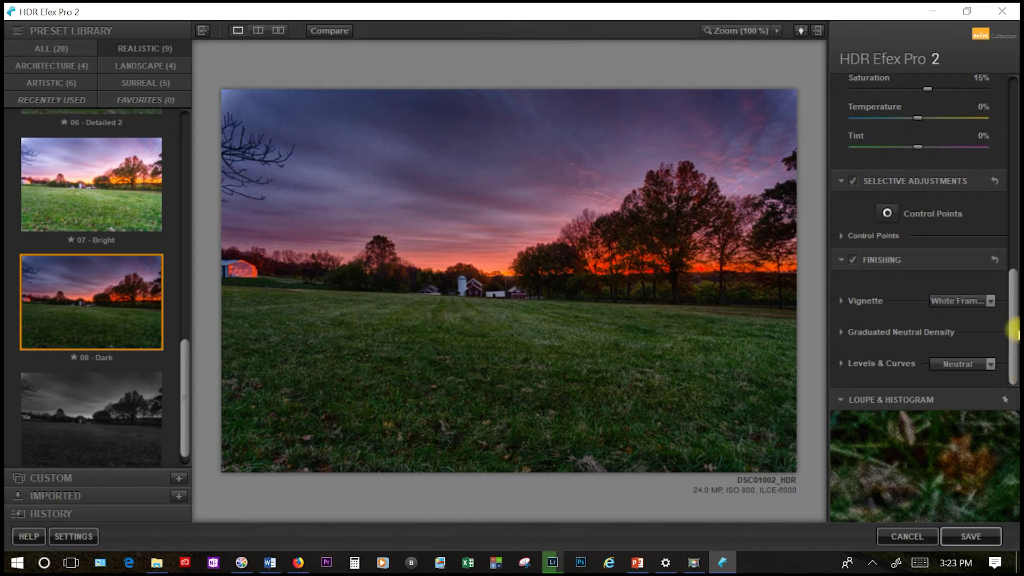
{"action": "left_click_drag", "start_coordinate": [1014, 330], "coordinate": [1012, 92]}
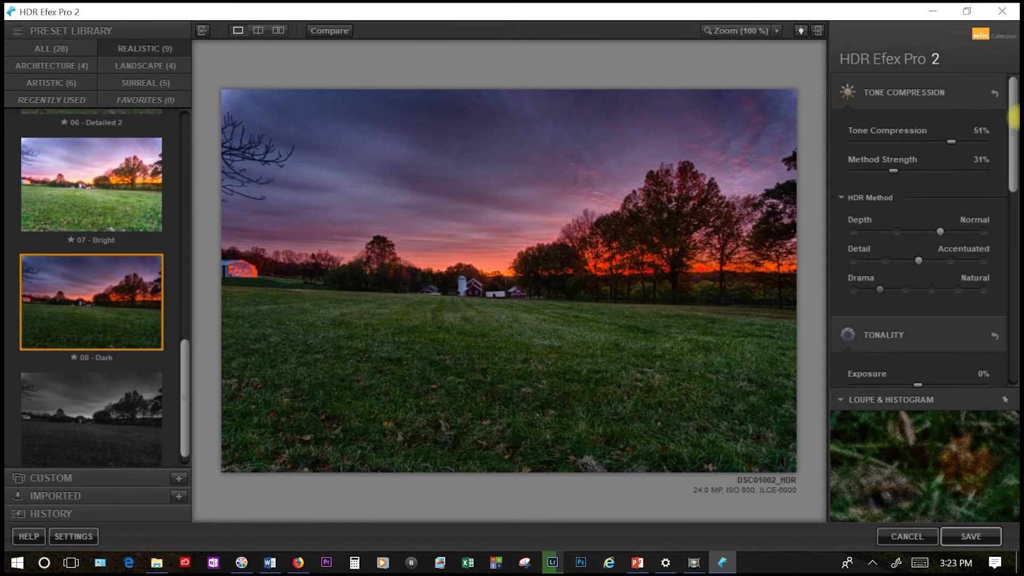
{"action": "left_click", "coordinate": [972, 538]}
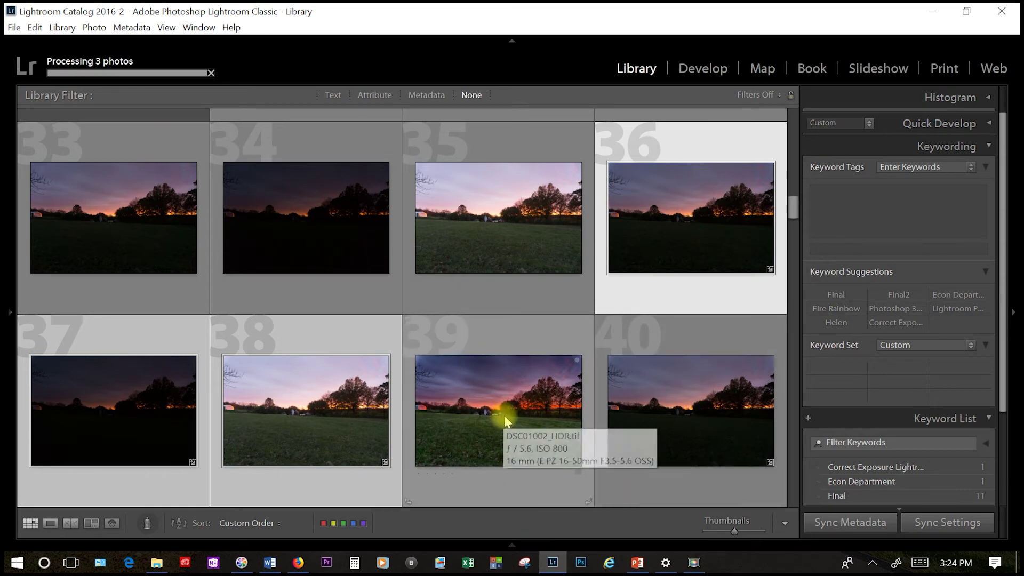
Step: Select the new DSC01002_HDR.tif thumbnail and view it enlarged in Loupe view
{"action": "left_click", "coordinate": [504, 408]}
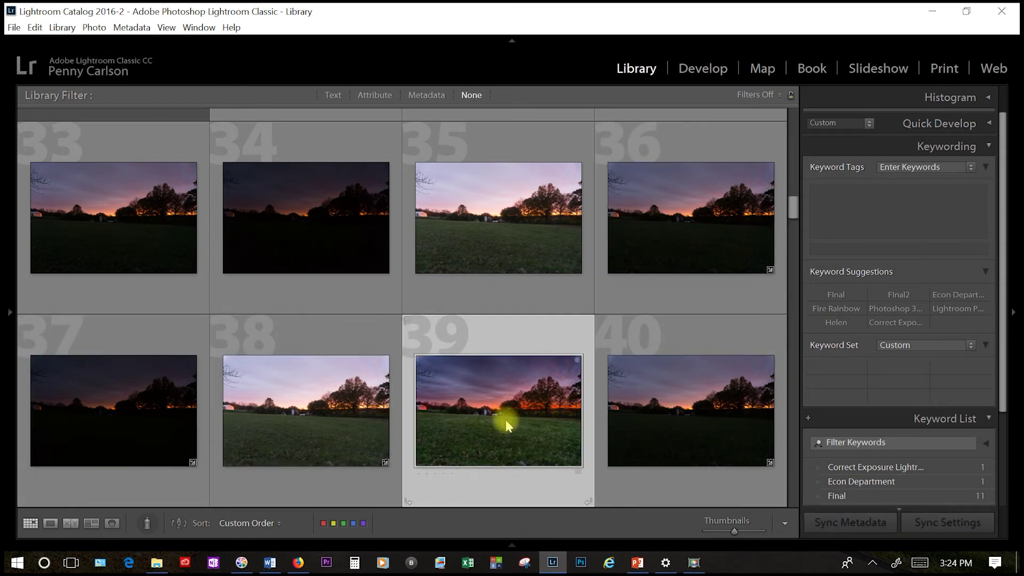
{"action": "double_click", "coordinate": [510, 437]}
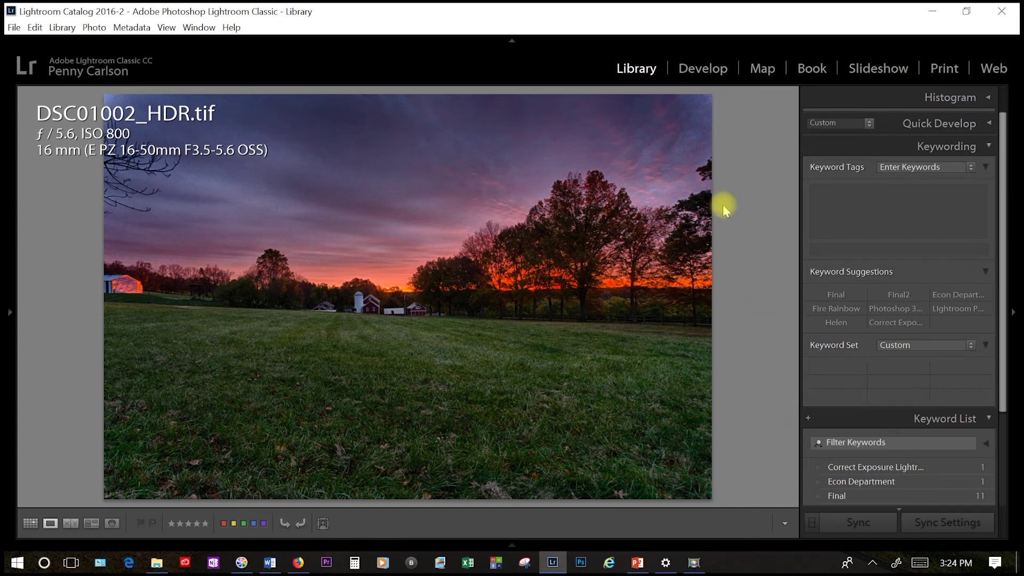
Step: In Develop's Basic panel, set Exposure +0.43, Highlights −100 and Shadows +100
{"action": "left_click", "coordinate": [704, 70]}
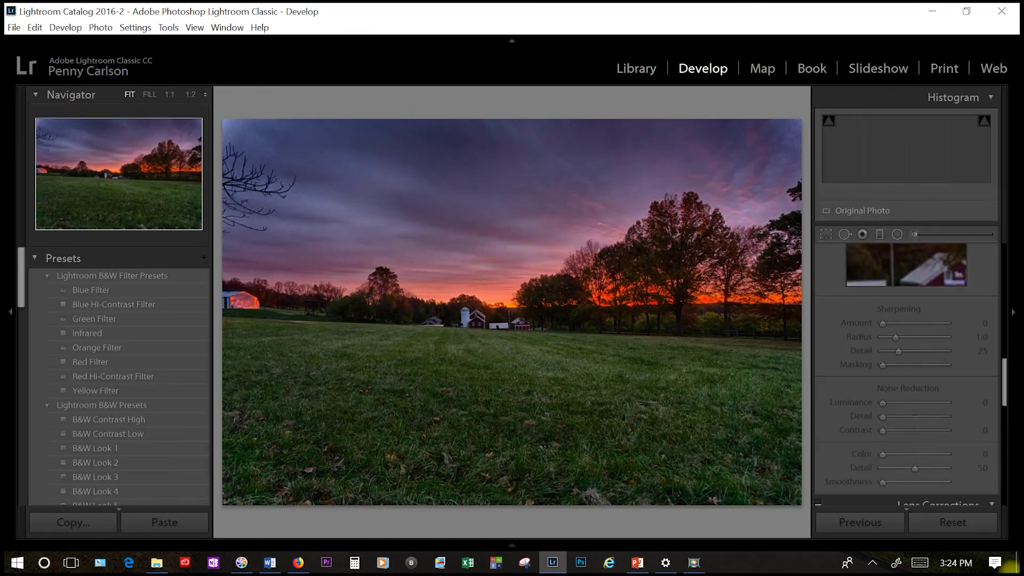
{"action": "left_click_drag", "start_coordinate": [1005, 392], "coordinate": [997, 251]}
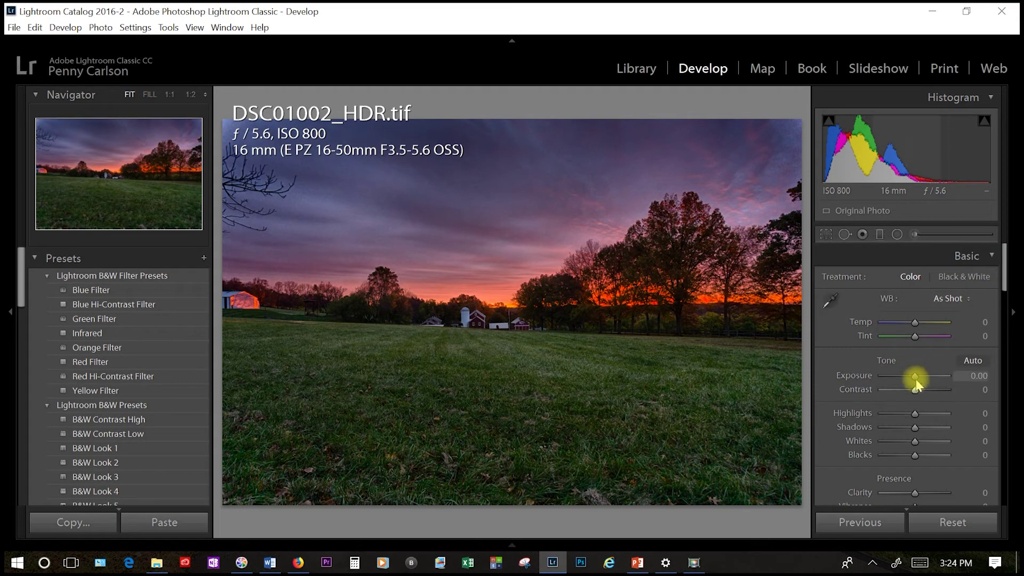
{"action": "left_click_drag", "start_coordinate": [915, 375], "coordinate": [918, 377]}
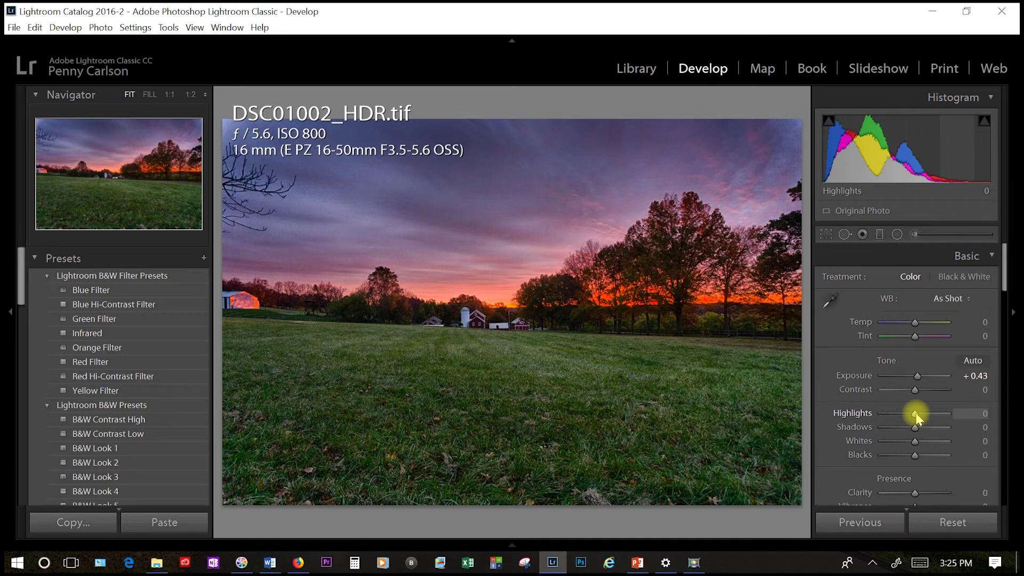
{"action": "left_click_drag", "start_coordinate": [913, 414], "coordinate": [853, 415]}
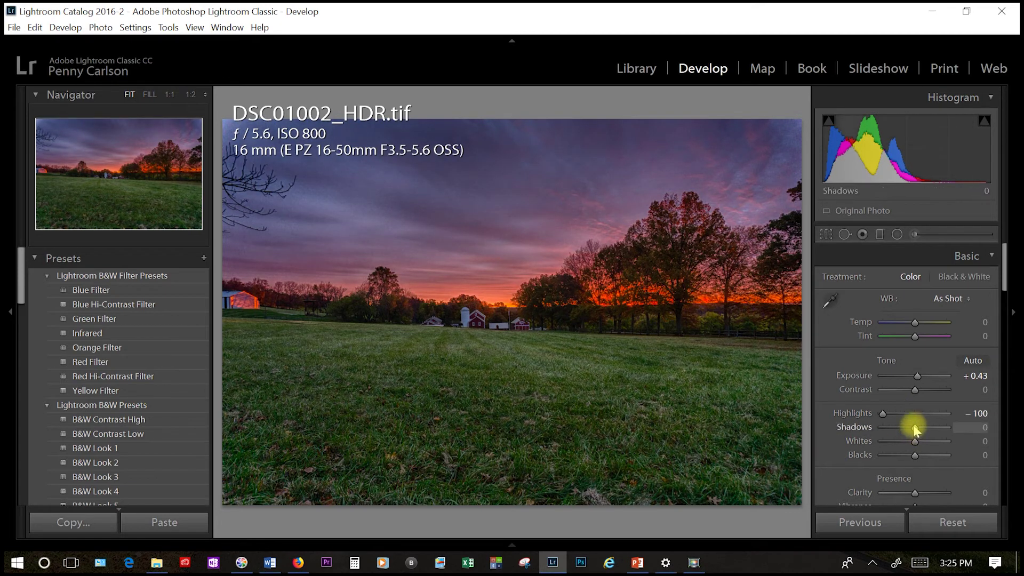
{"action": "left_click_drag", "start_coordinate": [914, 426], "coordinate": [954, 424]}
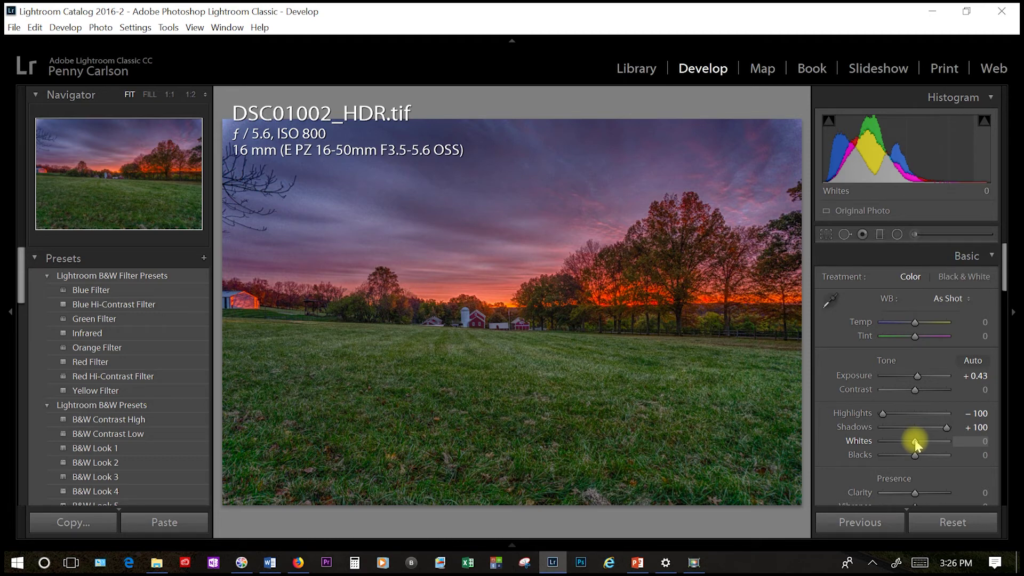
Step: With the clipping preview showing, set Whites to +19 and Blacks to −15
{"action": "key", "text": "alt"}
{"action": "left_click_drag", "start_coordinate": [915, 442], "coordinate": [928, 442]}
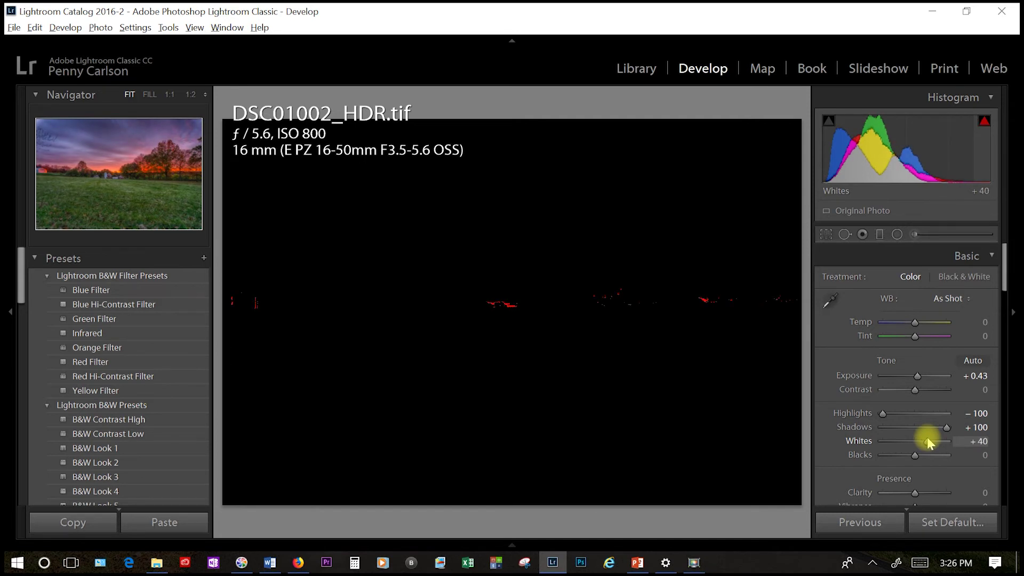
{"action": "left_click_drag", "start_coordinate": [927, 438], "coordinate": [922, 445]}
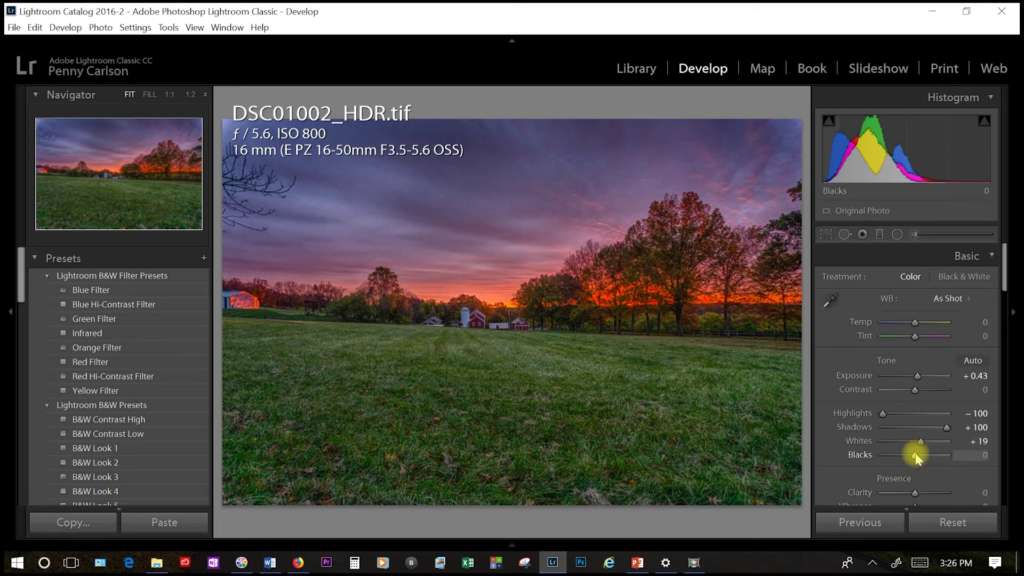
{"action": "left_click_drag", "start_coordinate": [915, 455], "coordinate": [909, 456]}
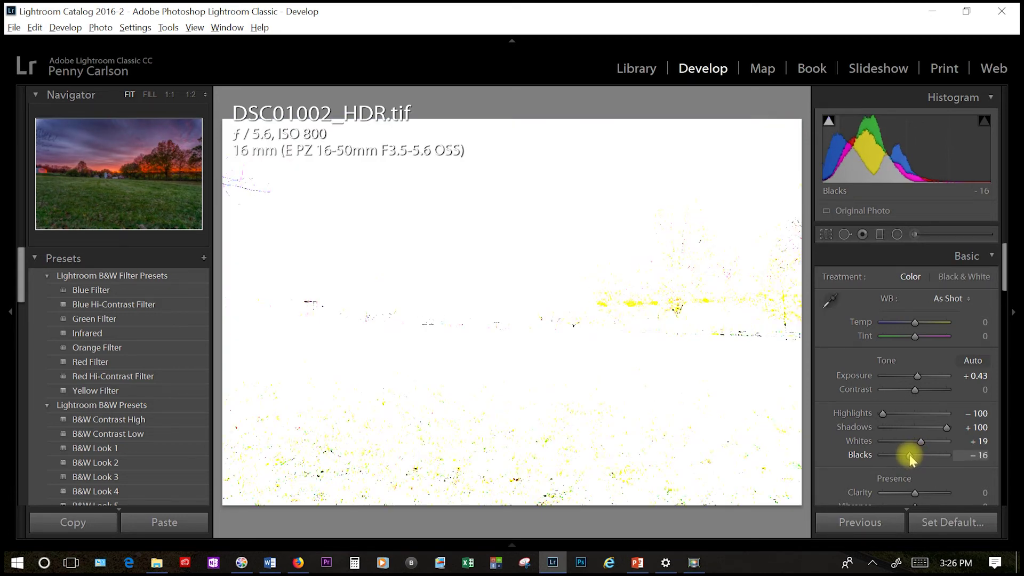
{"action": "left_click_drag", "start_coordinate": [910, 455], "coordinate": [910, 455]}
{"action": "key", "text": "F7"}
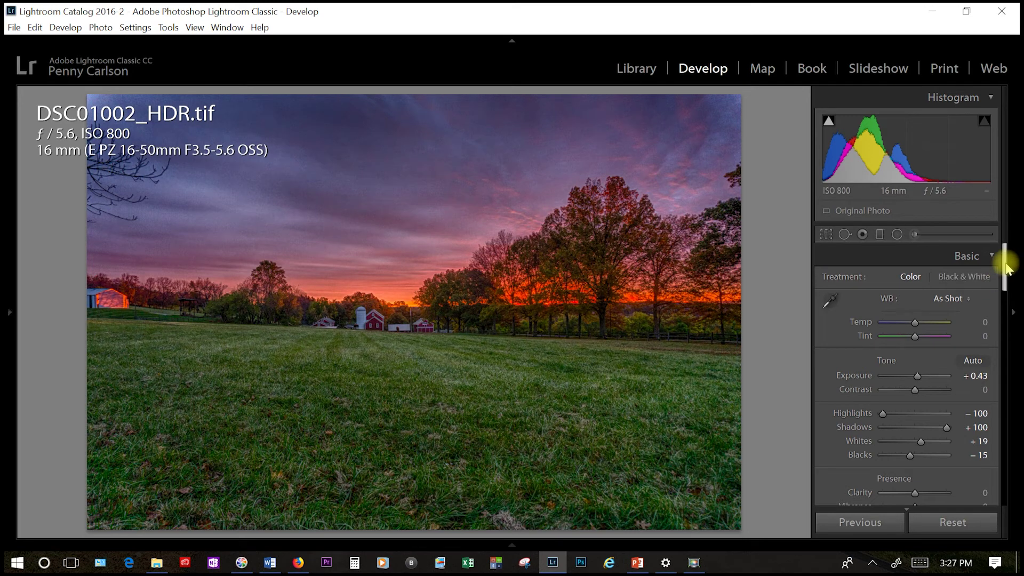
{"action": "left_click", "coordinate": [881, 234]}
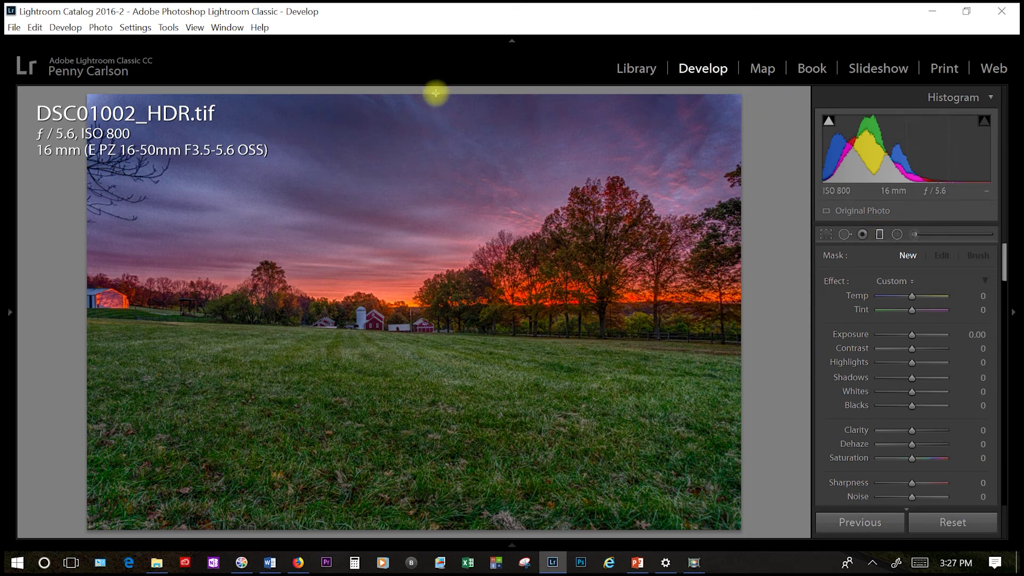
Step: Draw a straight graduated filter from the top edge to the horizon with Exposure −0.55, Saturation 12
{"action": "key", "text": "shift"}
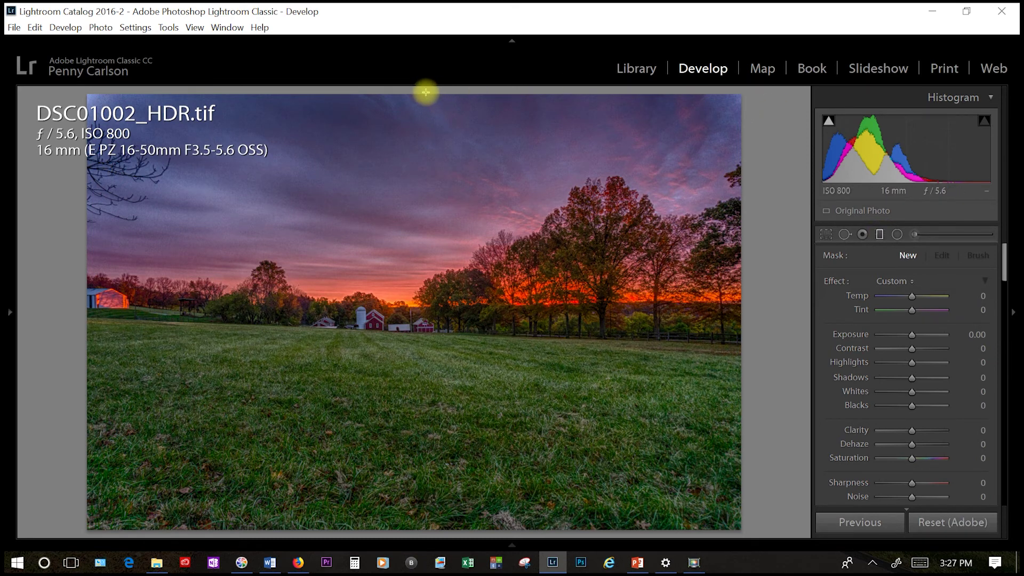
{"action": "left_click_drag", "start_coordinate": [424, 111], "coordinate": [453, 508]}
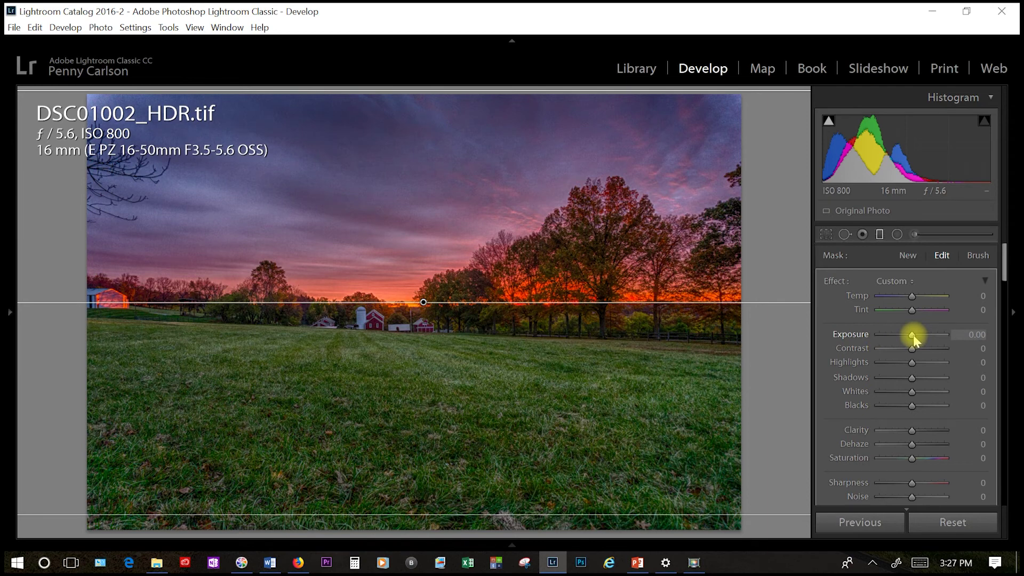
{"action": "left_click_drag", "start_coordinate": [913, 334], "coordinate": [969, 335]}
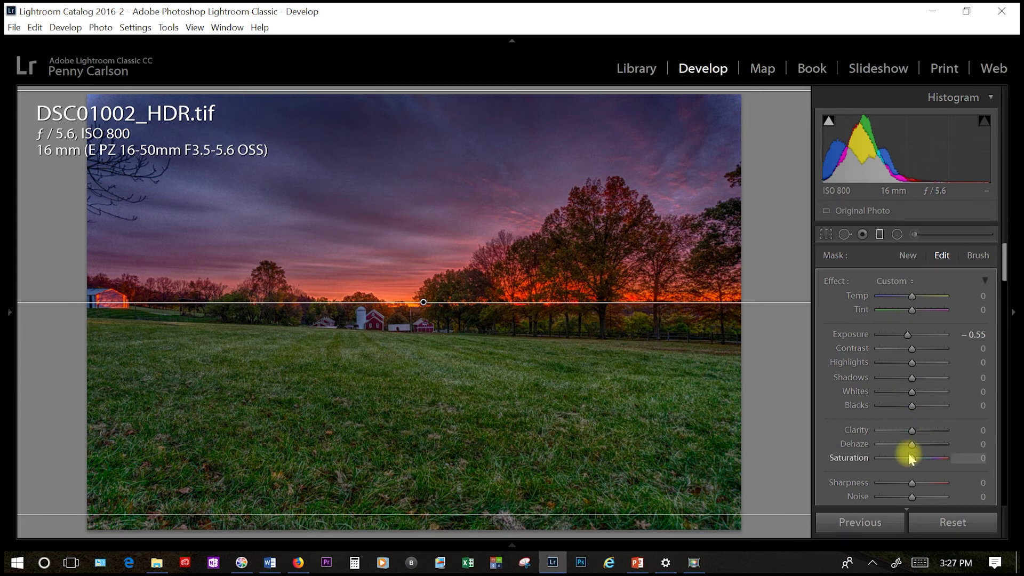
{"action": "mouse_move", "coordinate": [910, 458]}
{"action": "left_mouse_down"}
{"action": "mouse_move", "coordinate": [920, 455]}
{"action": "mouse_move", "coordinate": [916, 464]}
{"action": "left_mouse_up"}
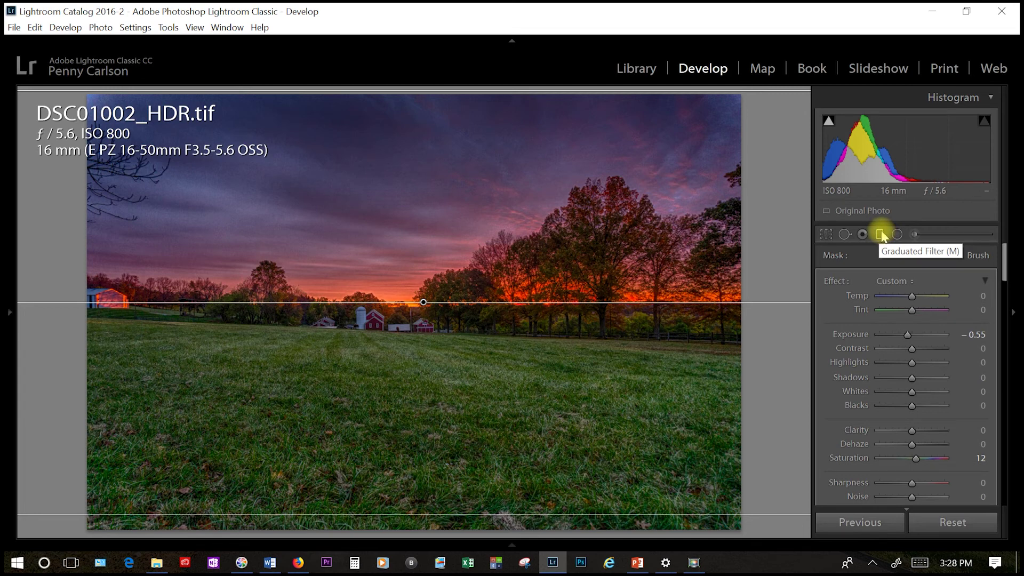
{"action": "left_click", "coordinate": [880, 235]}
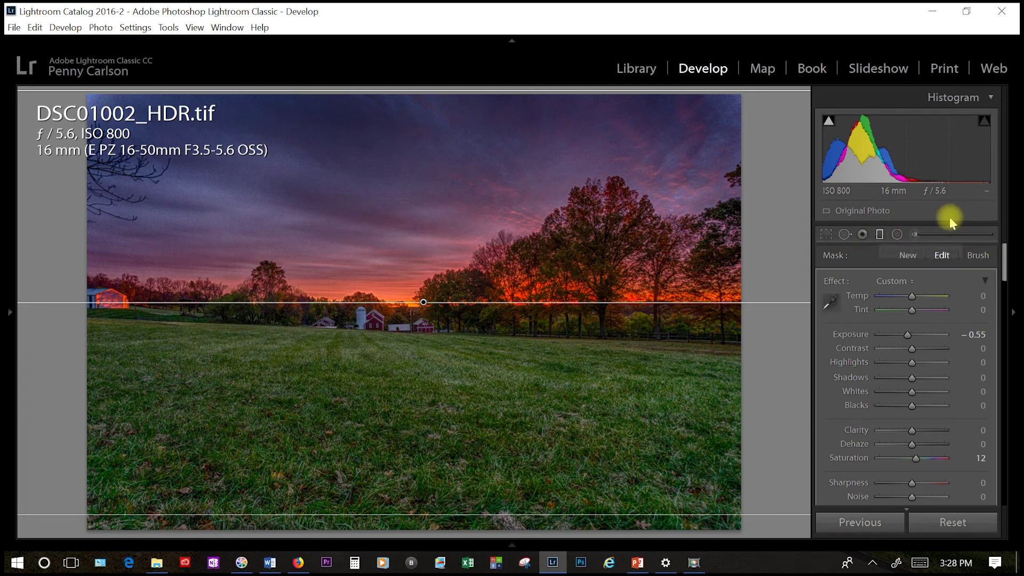
Step: In HSL, set Green saturation to −18 and Green luminance to −44
{"action": "left_click_drag", "start_coordinate": [1005, 272], "coordinate": [1014, 323]}
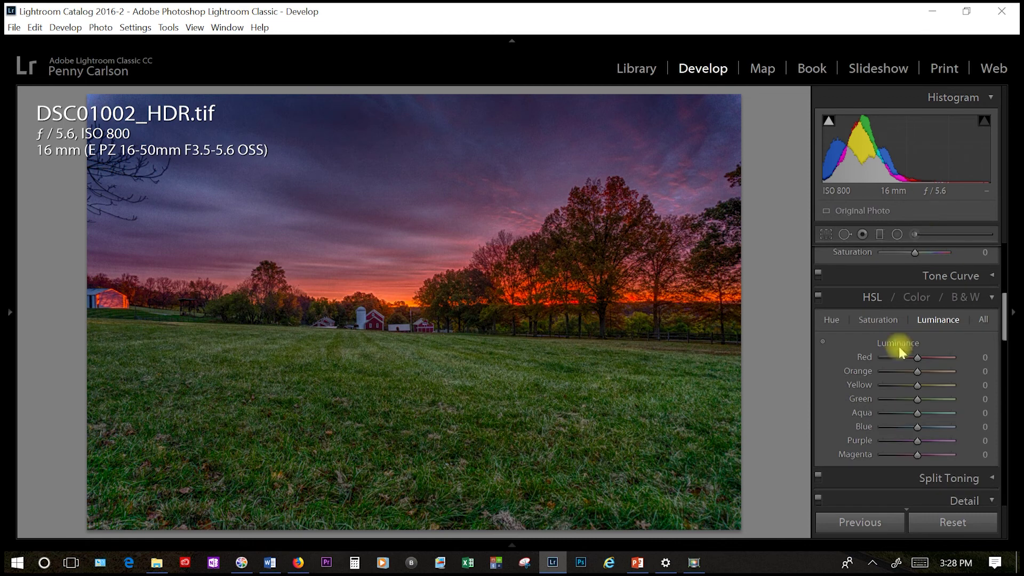
{"action": "left_click", "coordinate": [879, 321]}
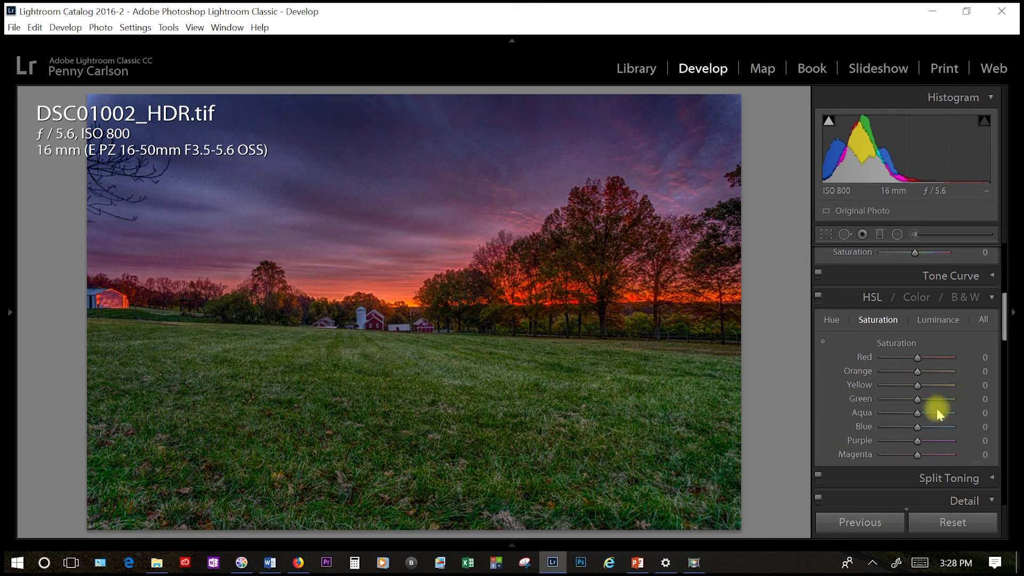
{"action": "left_click_drag", "start_coordinate": [917, 404], "coordinate": [913, 405]}
{"action": "left_click", "coordinate": [931, 321]}
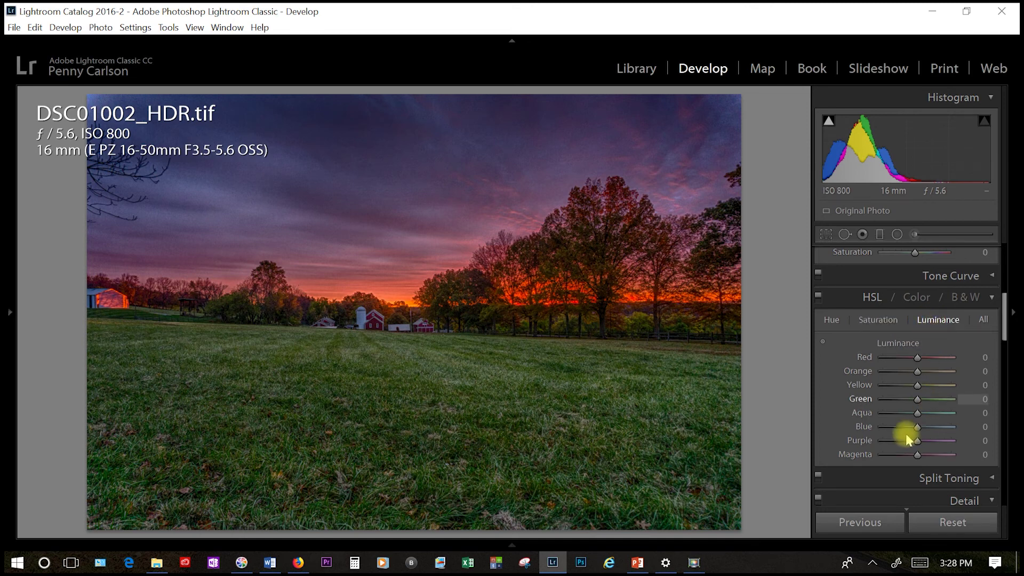
{"action": "left_click_drag", "start_coordinate": [921, 399], "coordinate": [913, 402]}
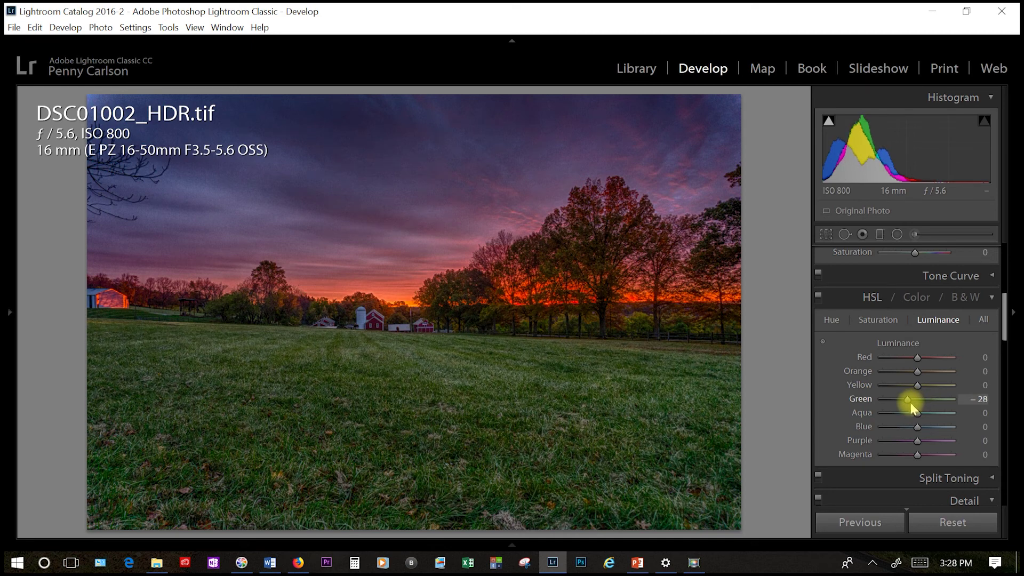
{"action": "left_click_drag", "start_coordinate": [911, 404], "coordinate": [905, 403]}
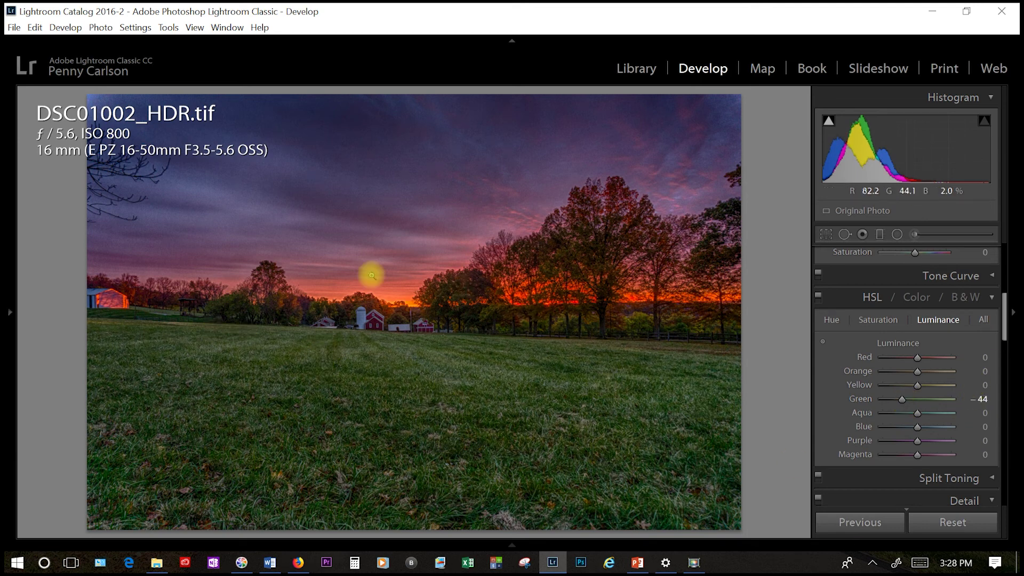
Step: Raise Red saturation to +25 and leave Orange saturation near neutral at about +2
{"action": "left_click", "coordinate": [883, 323]}
{"action": "left_click_drag", "start_coordinate": [918, 356], "coordinate": [927, 358]}
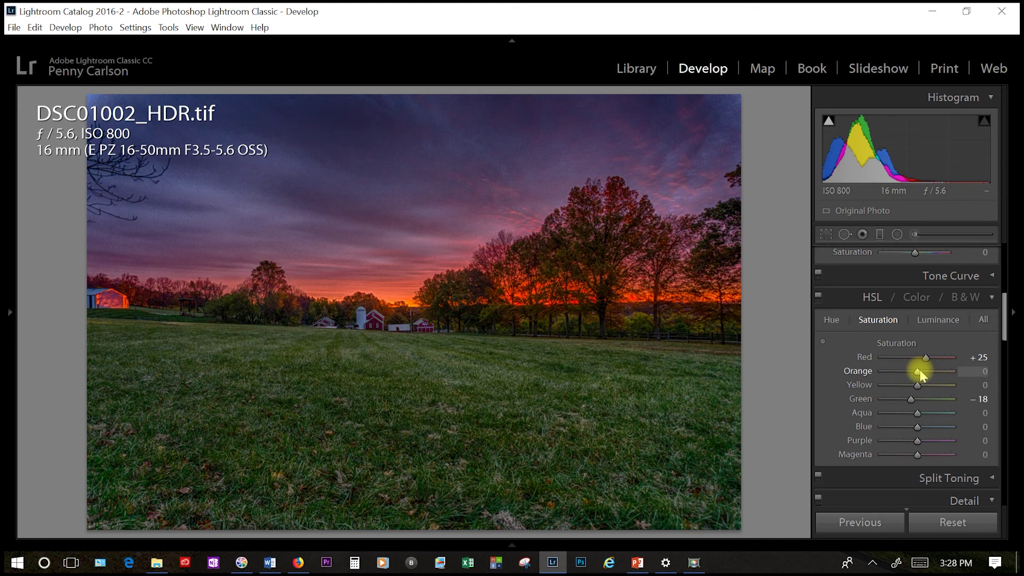
{"action": "left_click_drag", "start_coordinate": [920, 371], "coordinate": [1010, 380]}
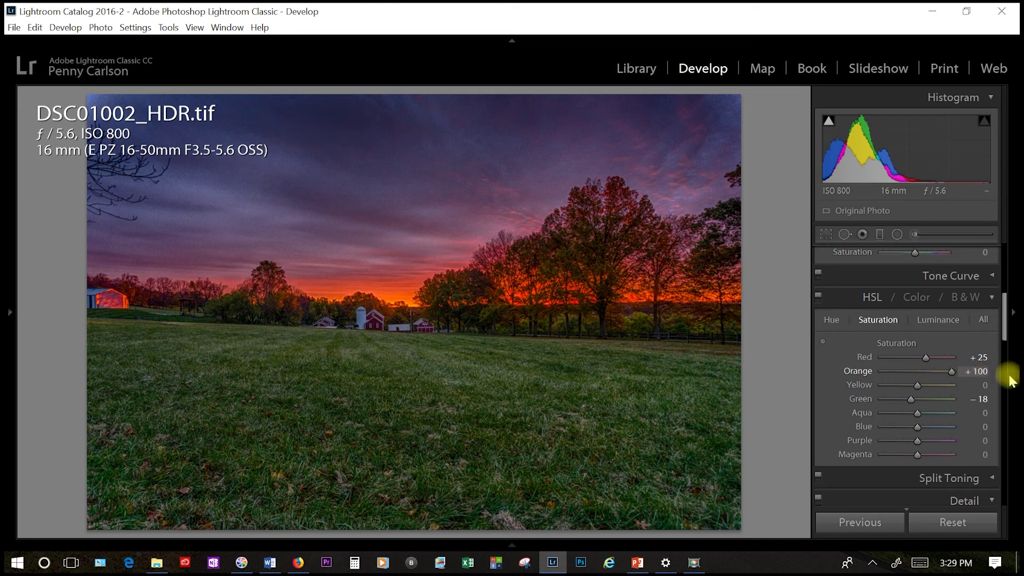
{"action": "left_click_drag", "start_coordinate": [1011, 380], "coordinate": [867, 372]}
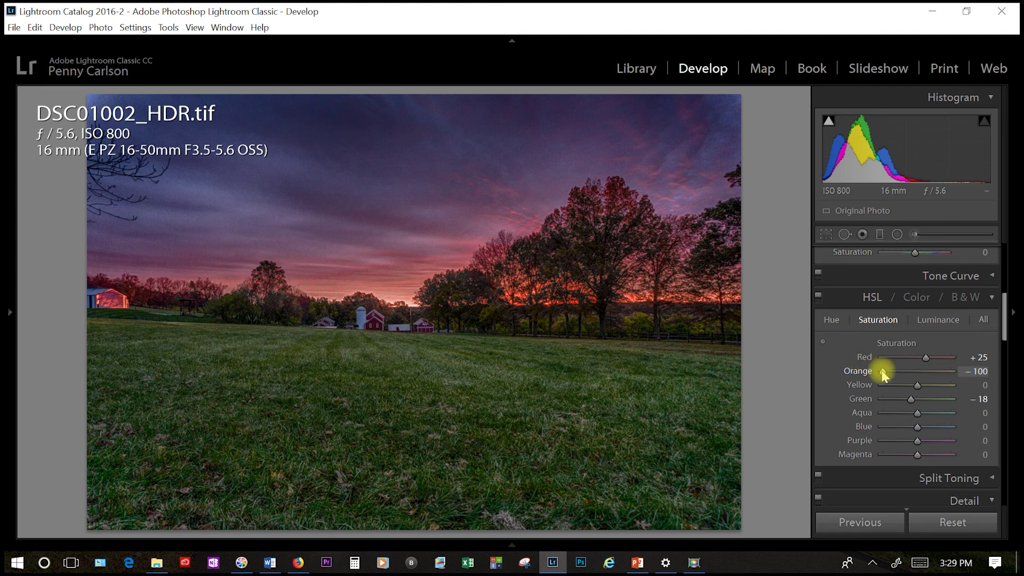
{"action": "left_click_drag", "start_coordinate": [883, 372], "coordinate": [920, 373]}
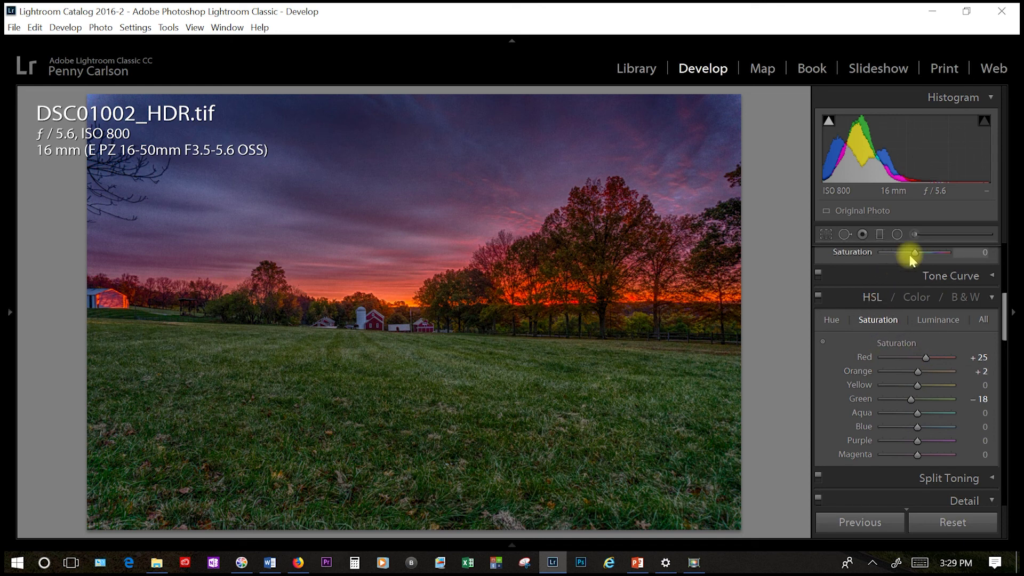
{"action": "left_click_drag", "start_coordinate": [1004, 309], "coordinate": [1017, 406]}
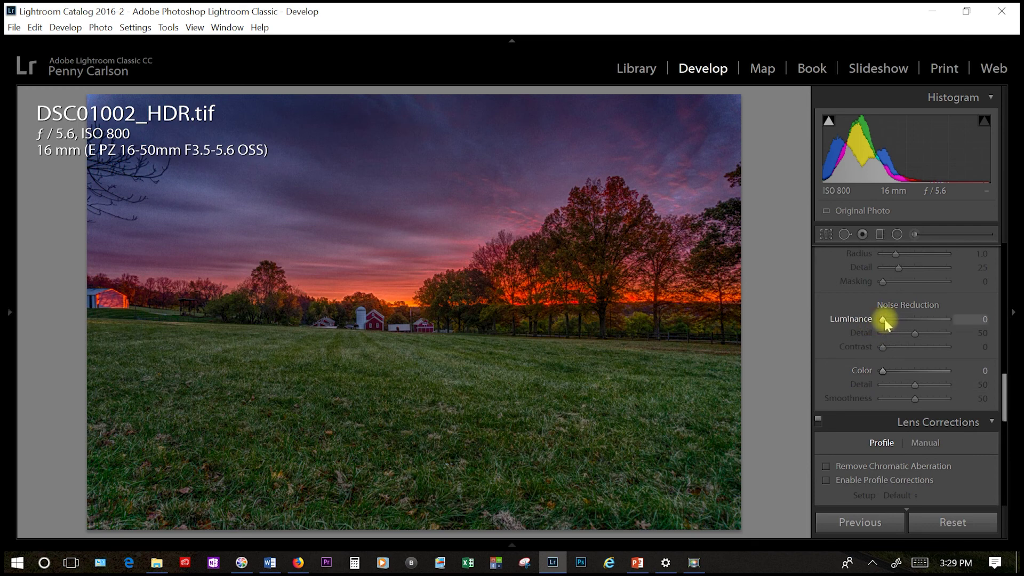
Step: Try Luminance noise reduction at 100, then settle it at 26 in the Detail panel
{"action": "left_click_drag", "start_coordinate": [885, 319], "coordinate": [910, 318]}
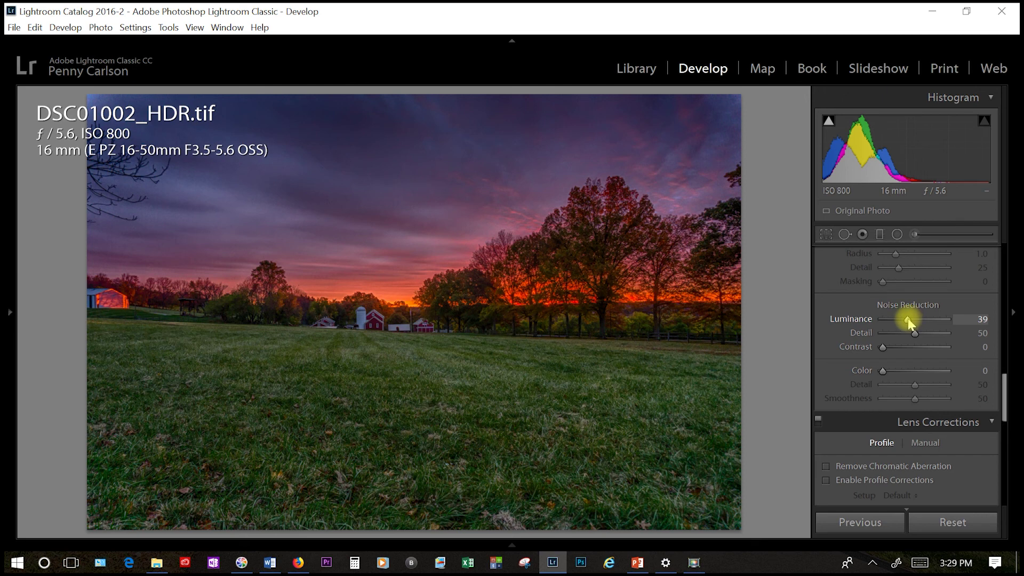
{"action": "left_click_drag", "start_coordinate": [908, 318], "coordinate": [987, 343]}
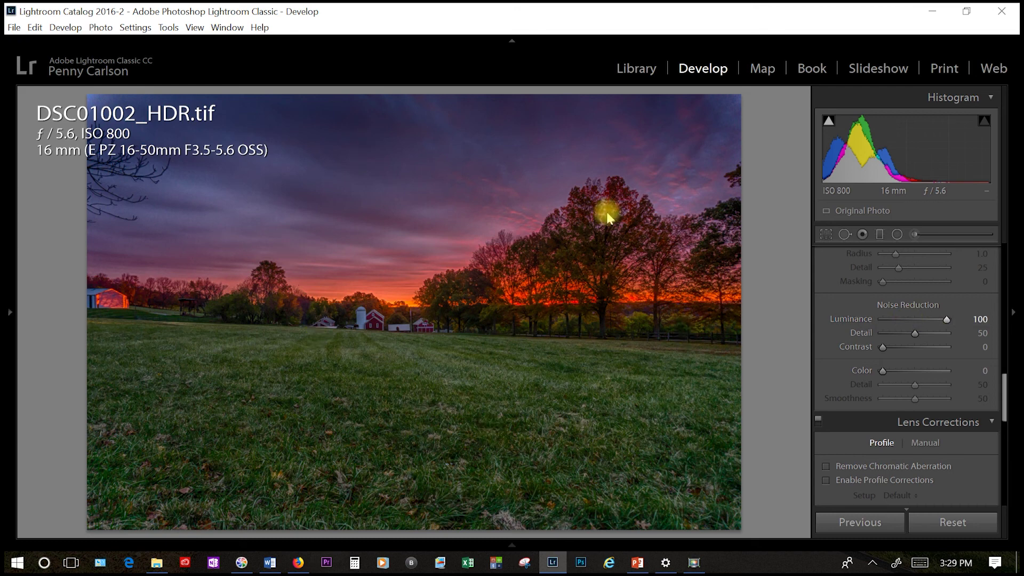
{"action": "left_click_drag", "start_coordinate": [949, 319], "coordinate": [903, 319]}
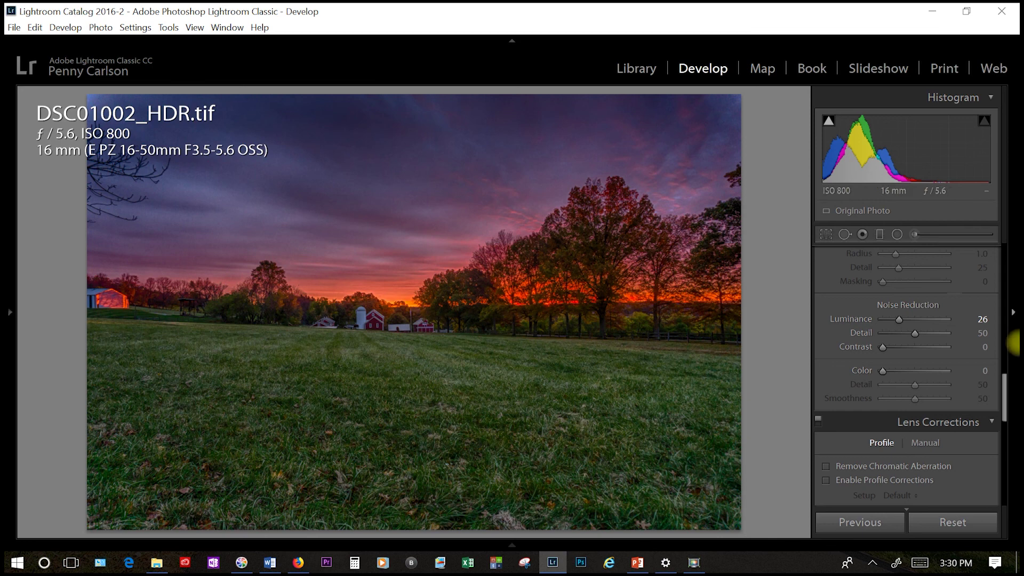
{"action": "left_click_drag", "start_coordinate": [1010, 405], "coordinate": [1008, 254]}
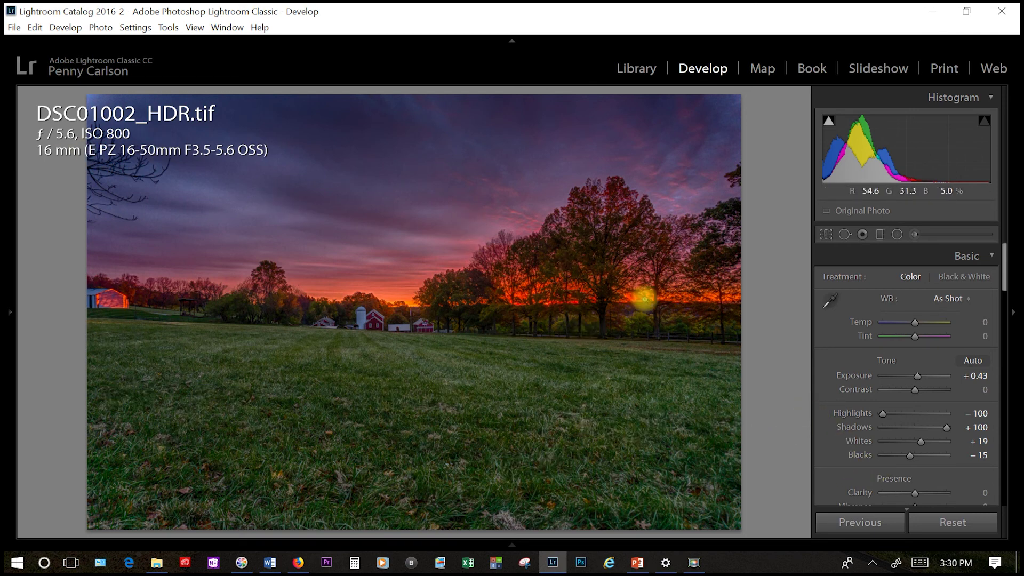
Step: Crop to a 16 x 9 aspect, shifting the photo down to keep more sky
{"action": "left_click", "coordinate": [827, 235]}
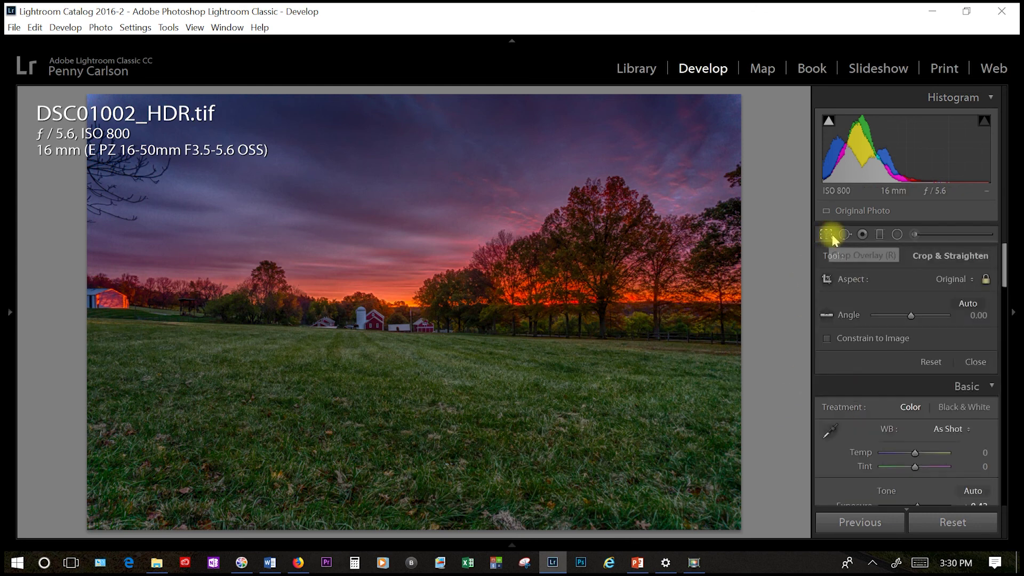
{"action": "left_click", "coordinate": [953, 280]}
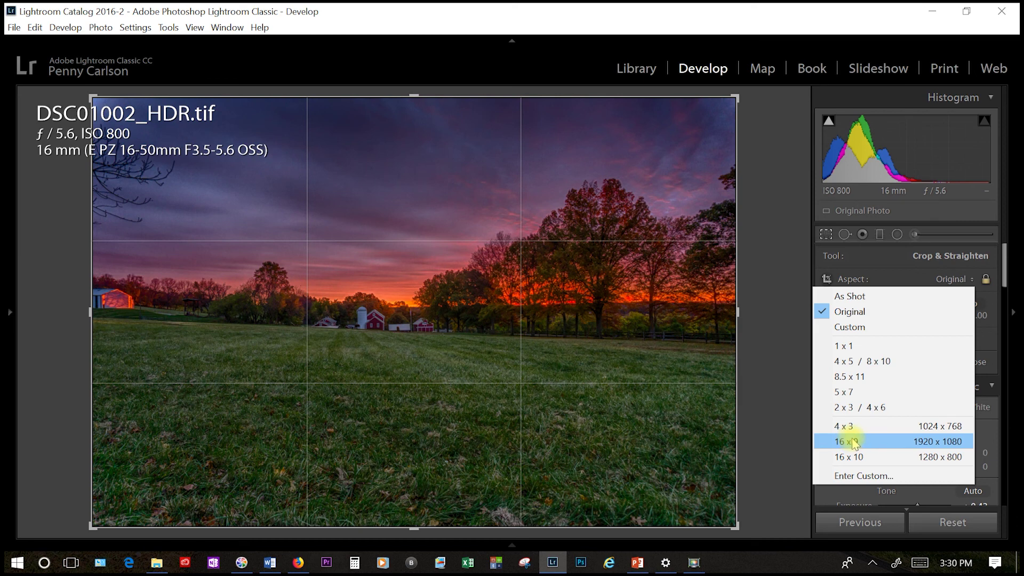
{"action": "left_click", "coordinate": [852, 439]}
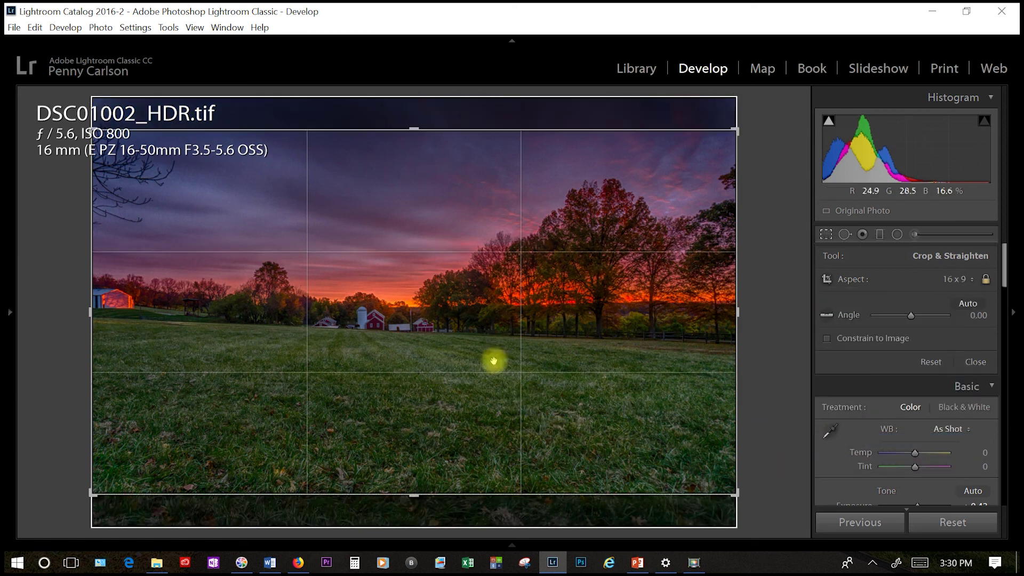
{"action": "left_click_drag", "start_coordinate": [494, 361], "coordinate": [484, 404]}
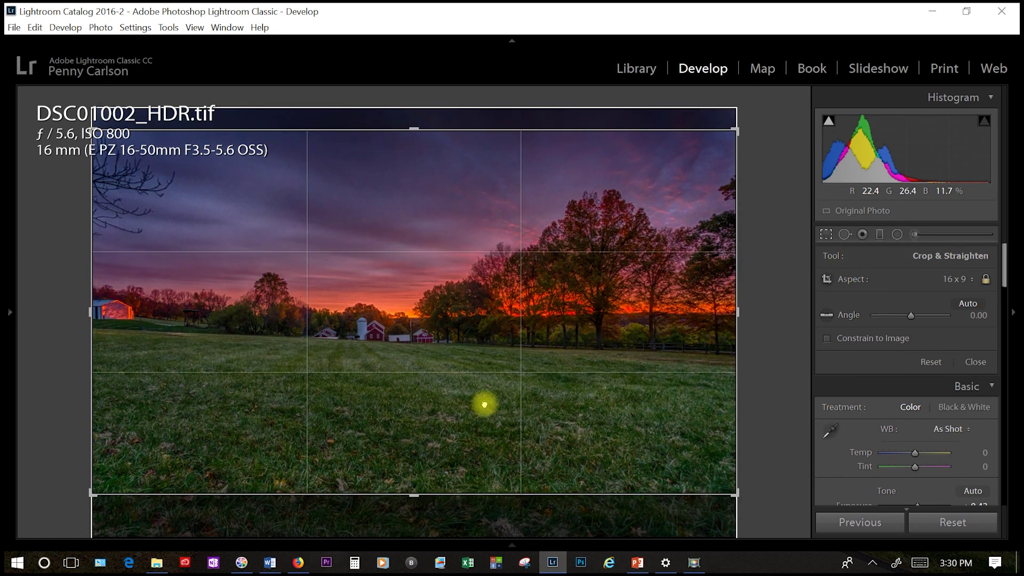
{"action": "left_click", "coordinate": [826, 236]}
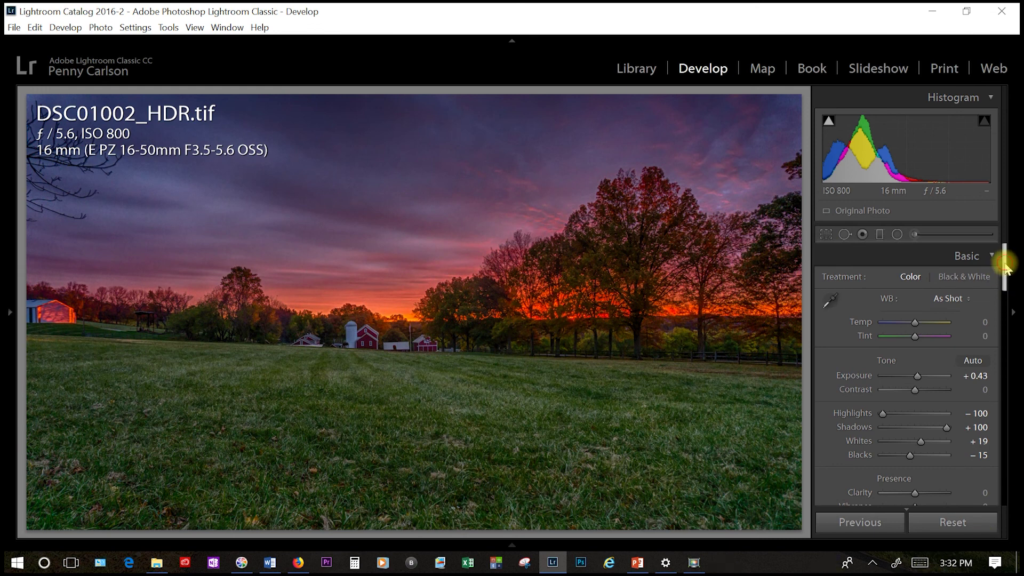
Step: Try Sharpening Amount at 80 in the Detail panel, then return it to 0
{"action": "left_click_drag", "start_coordinate": [1005, 264], "coordinate": [1006, 368]}
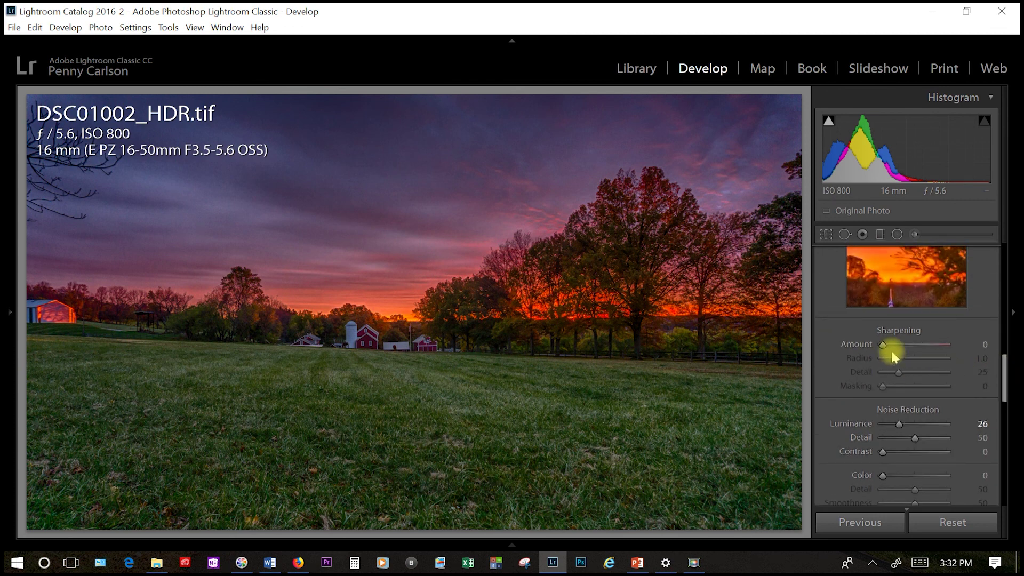
{"action": "left_click_drag", "start_coordinate": [883, 346], "coordinate": [918, 346]}
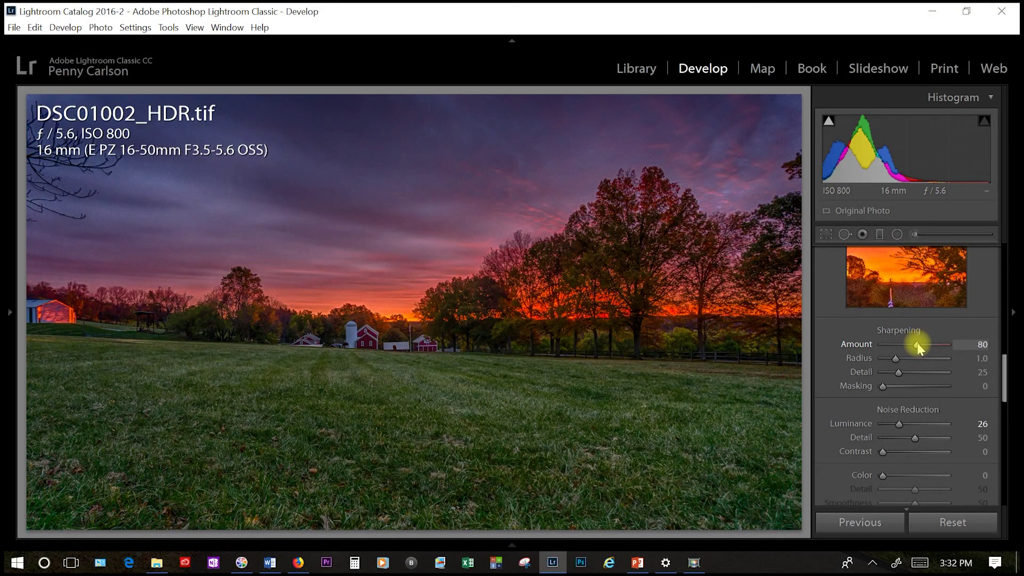
{"action": "left_click_drag", "start_coordinate": [918, 345], "coordinate": [736, 348]}
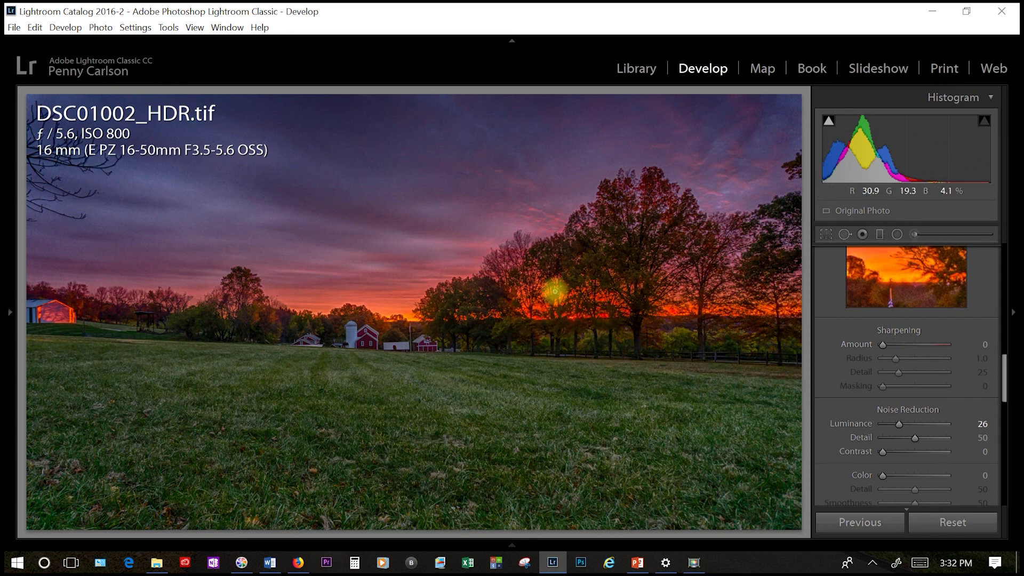
Step: From the photo's context menu, choose Edit In > Edit in Adobe Photoshop CC 2018
{"action": "right_click", "coordinate": [555, 291]}
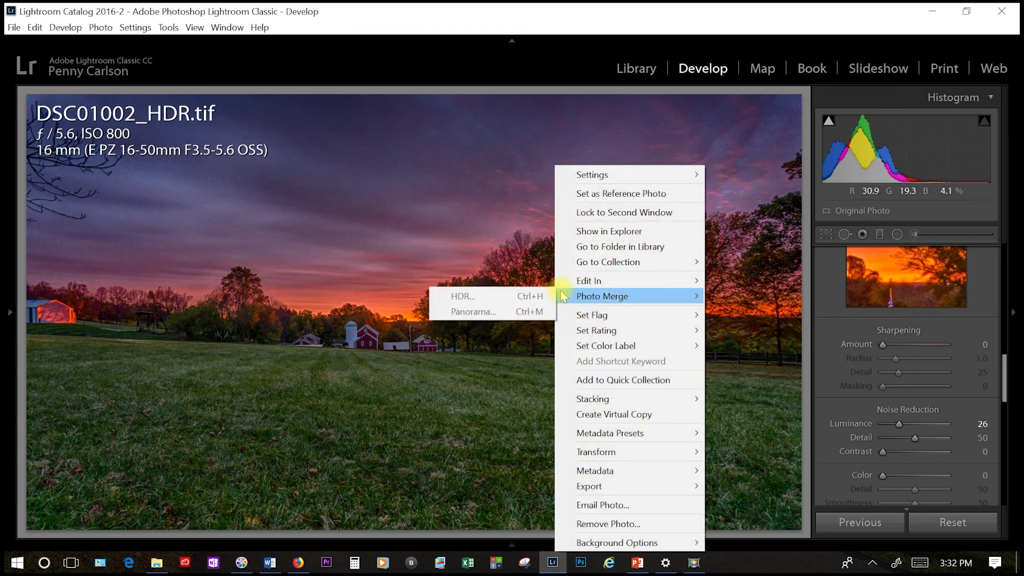
{"action": "mouse_move", "coordinate": [559, 279]}
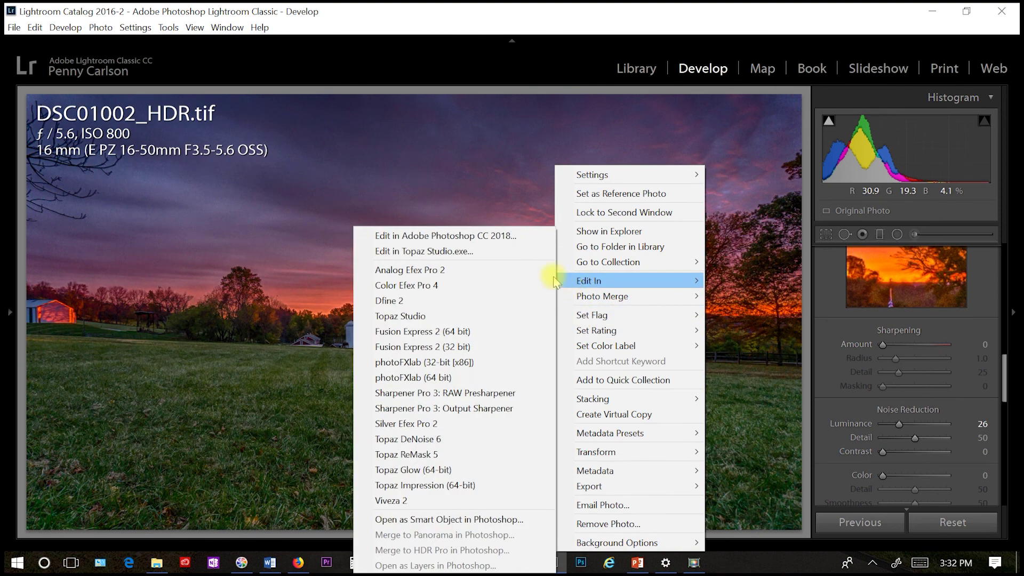
{"action": "left_click", "coordinate": [490, 238]}
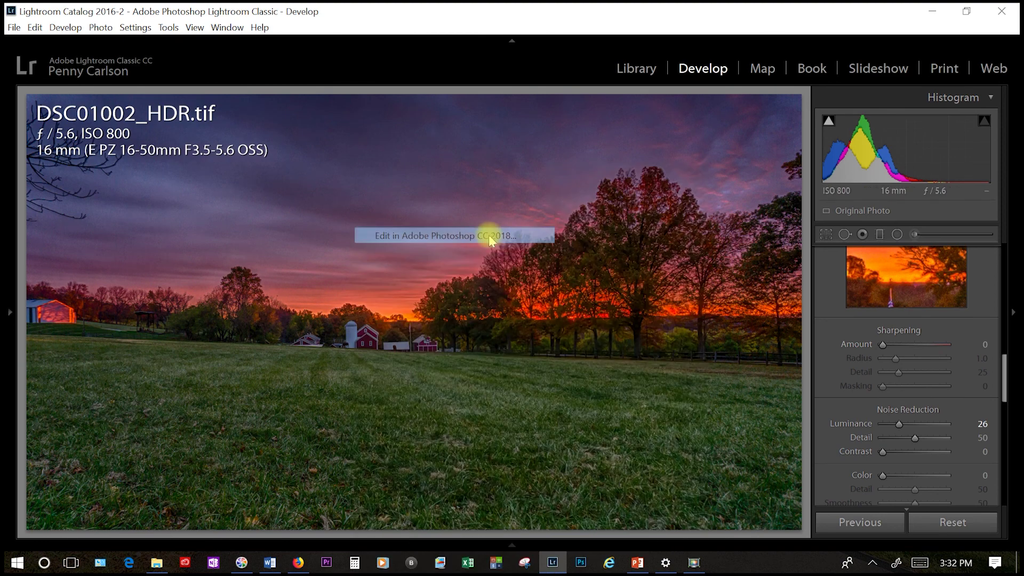